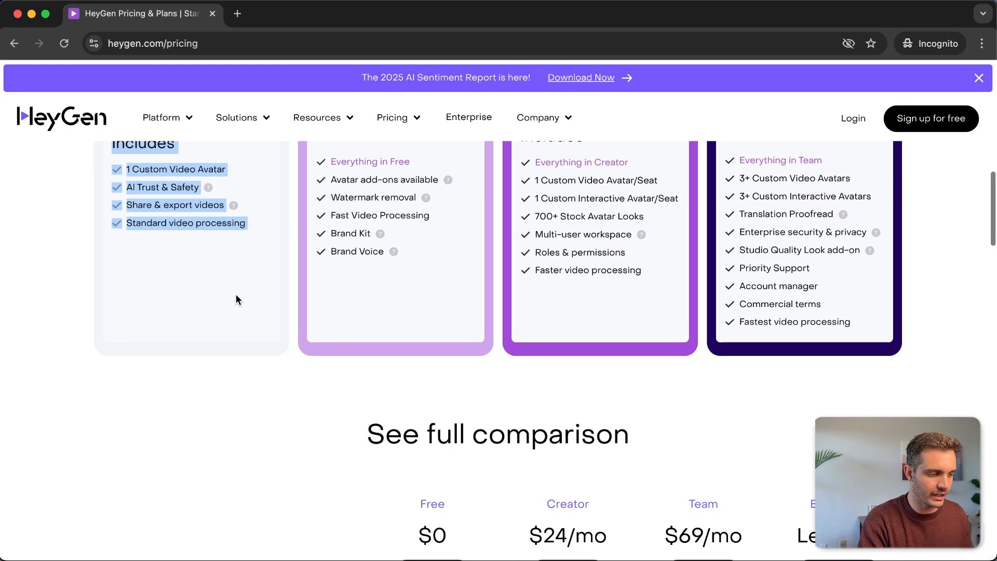
Clear the selected plan-feature text and scroll back to the top of the pricing page
left_click(236, 296)
scroll(213, 312, "up", 6)
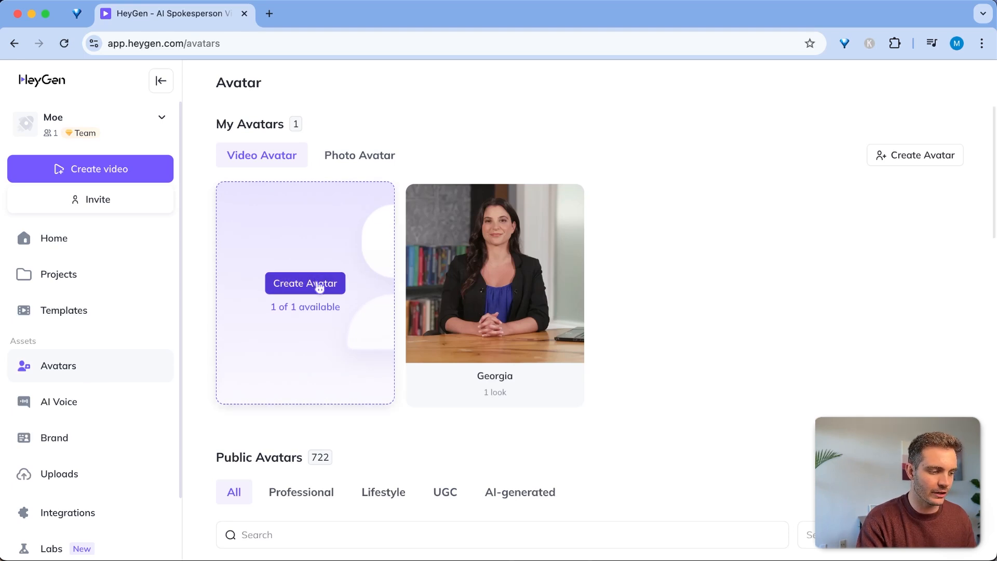
Start a new custom avatar with Get Started and pick the Still avatar style
left_click(326, 289)
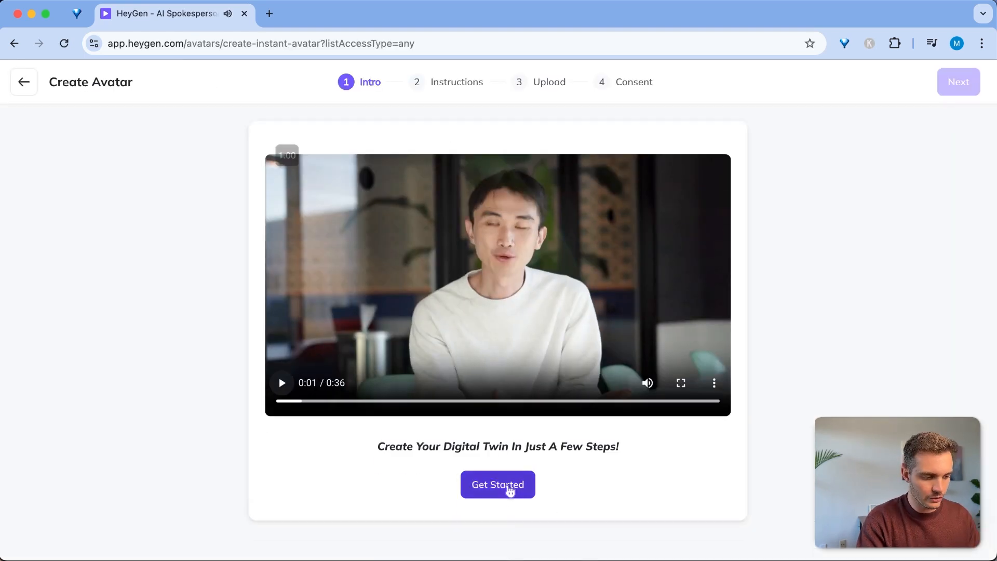
left_click(511, 492)
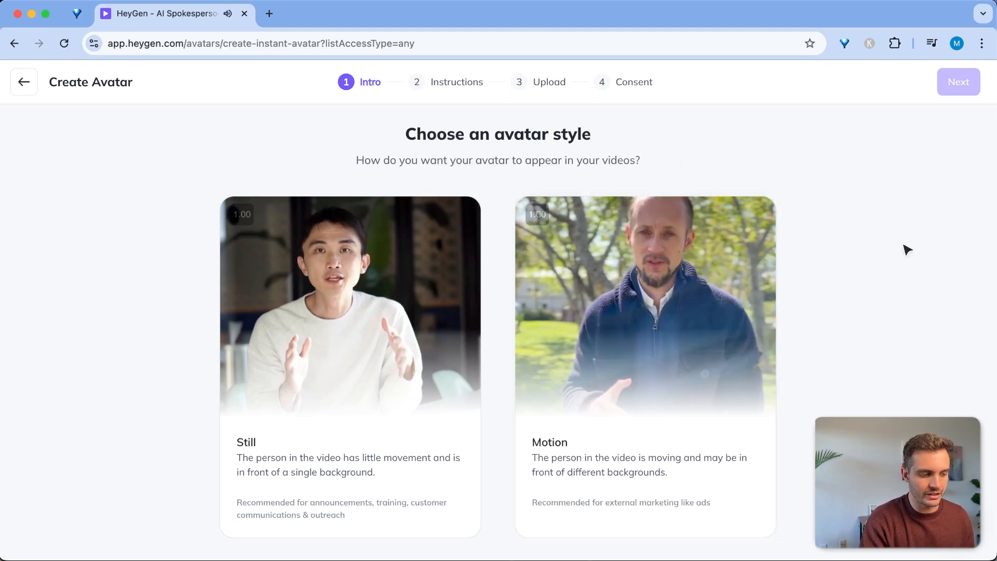
left_click(264, 491)
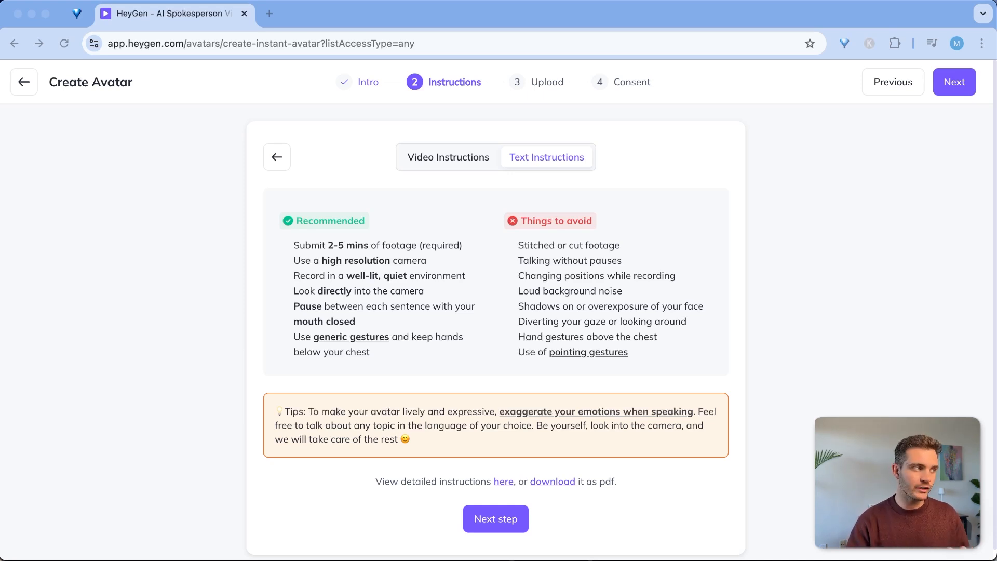
left_click_drag(987, 0, 659, 98)
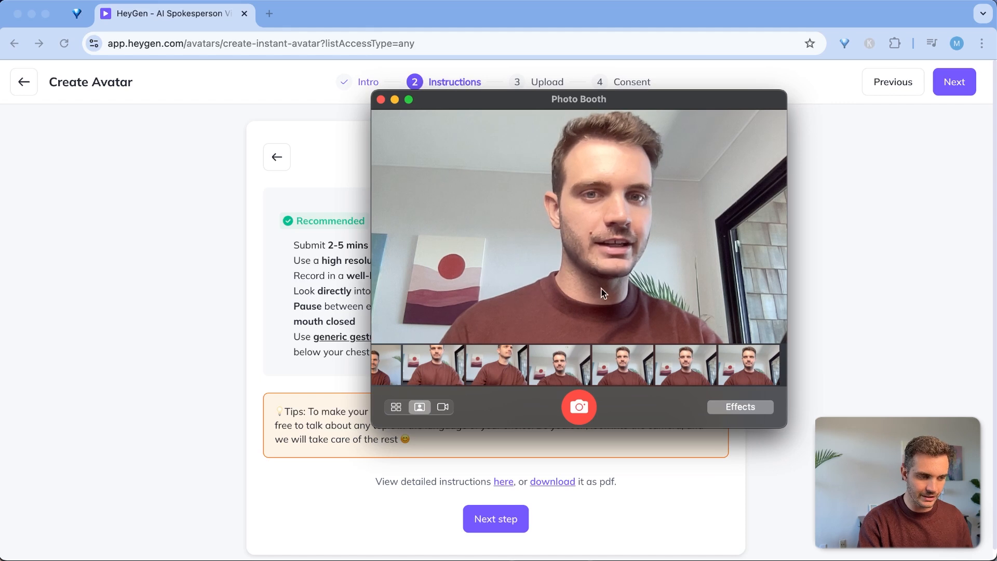
left_click(442, 407)
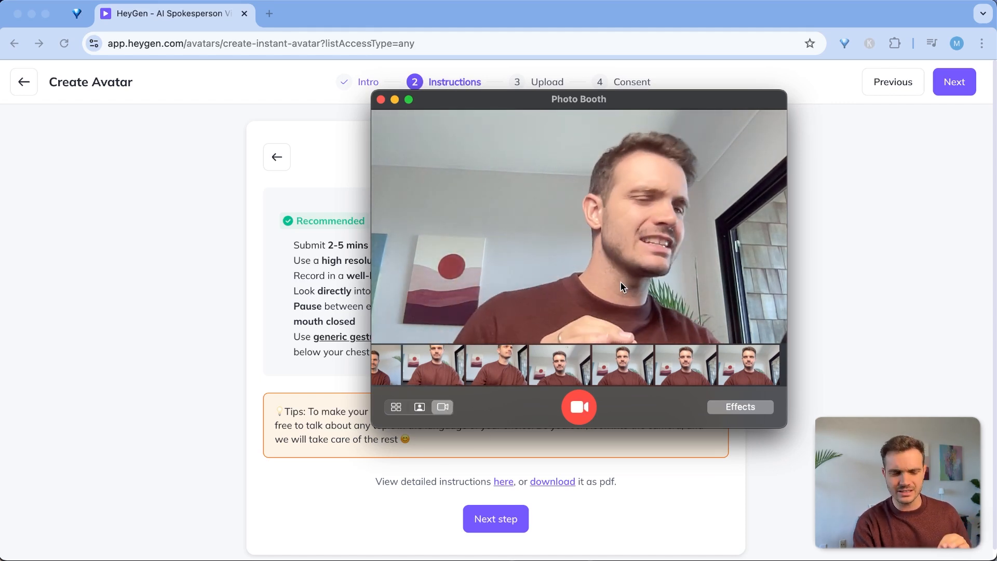
left_click(381, 100)
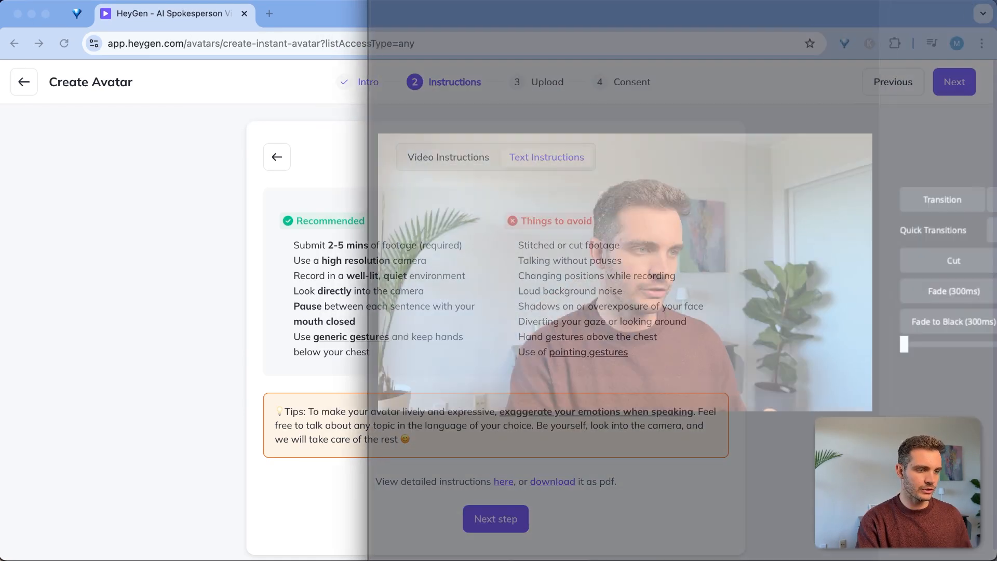
Bring the recording window onto this display and preview the uploaded footage around 02:30
left_click_drag(629, 1, 358, 11)
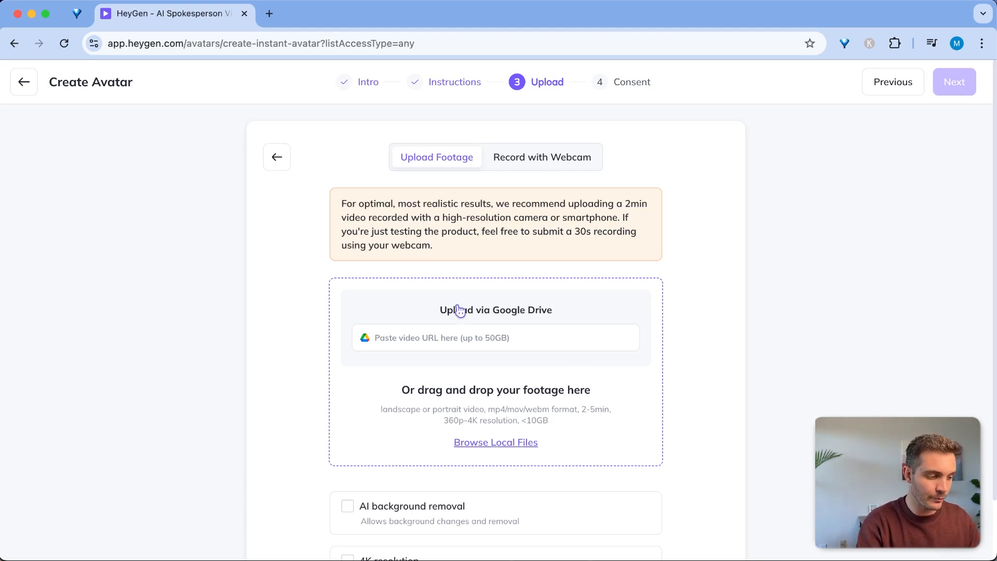
key("super+Tab")
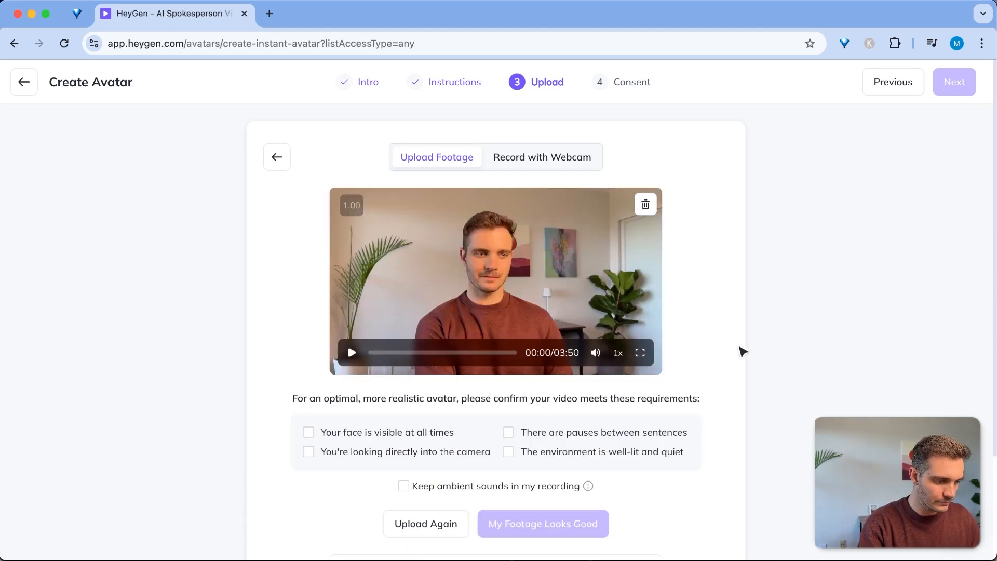
left_click_drag(376, 353, 466, 354)
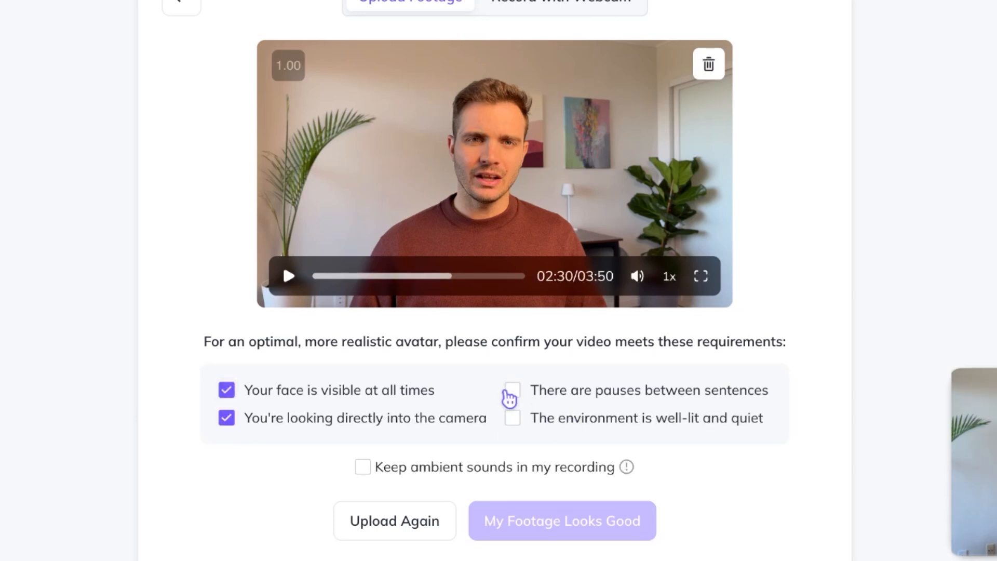
Tick the lighting and pauses requirements plus Keep ambient sounds, then accept the footage
left_click(515, 422)
left_click(514, 391)
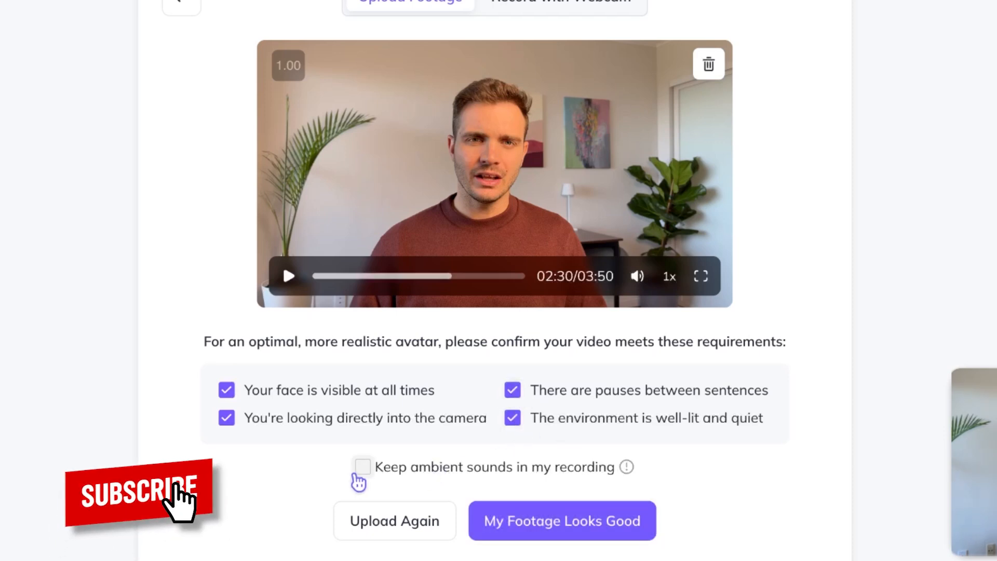
left_click(362, 469)
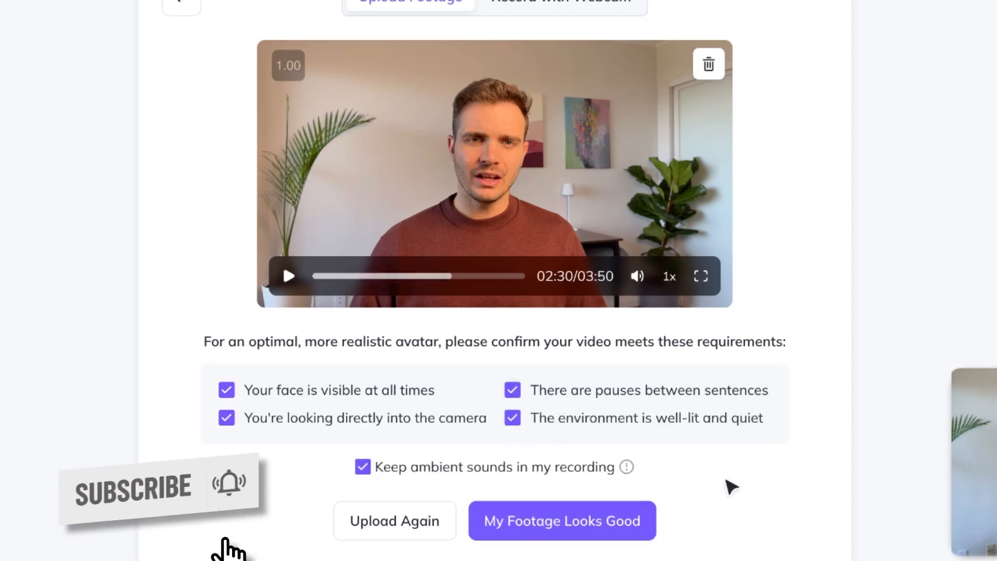
scroll(730, 485, "down", 4)
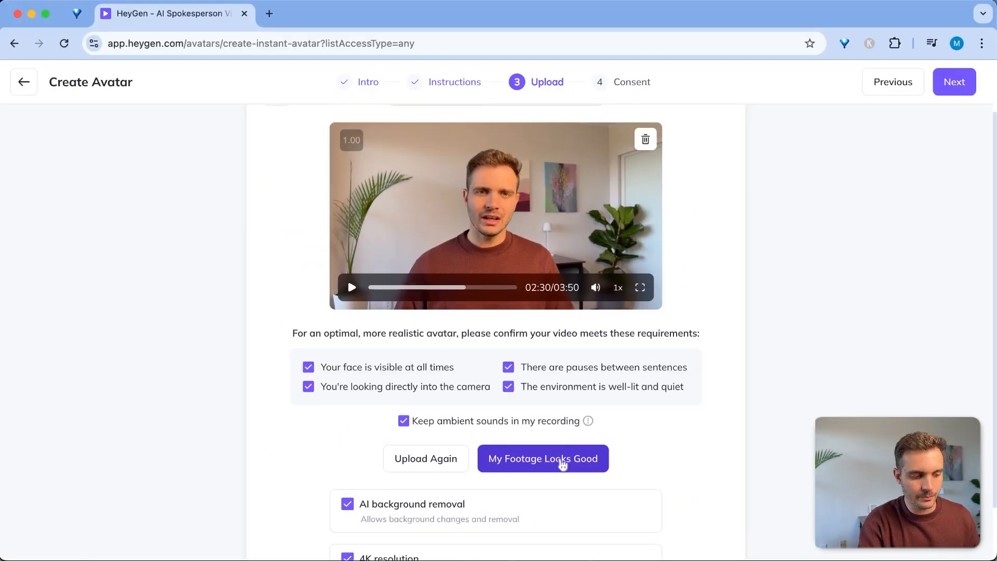
left_click(563, 463)
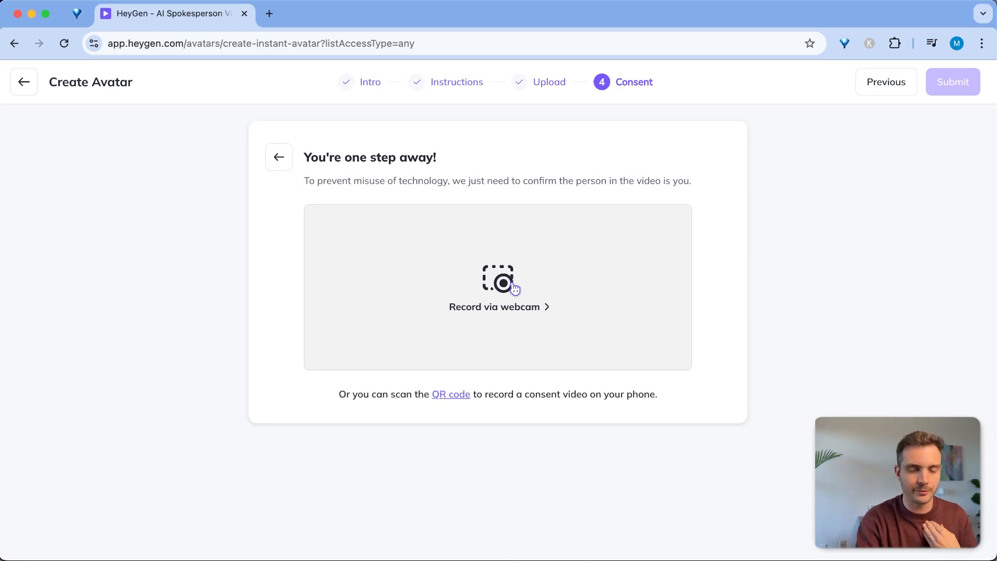
Choose webcam recording for consent and allow camera and microphone access once
left_click(511, 318)
scroll(514, 374, "down", 3)
left_click(502, 353)
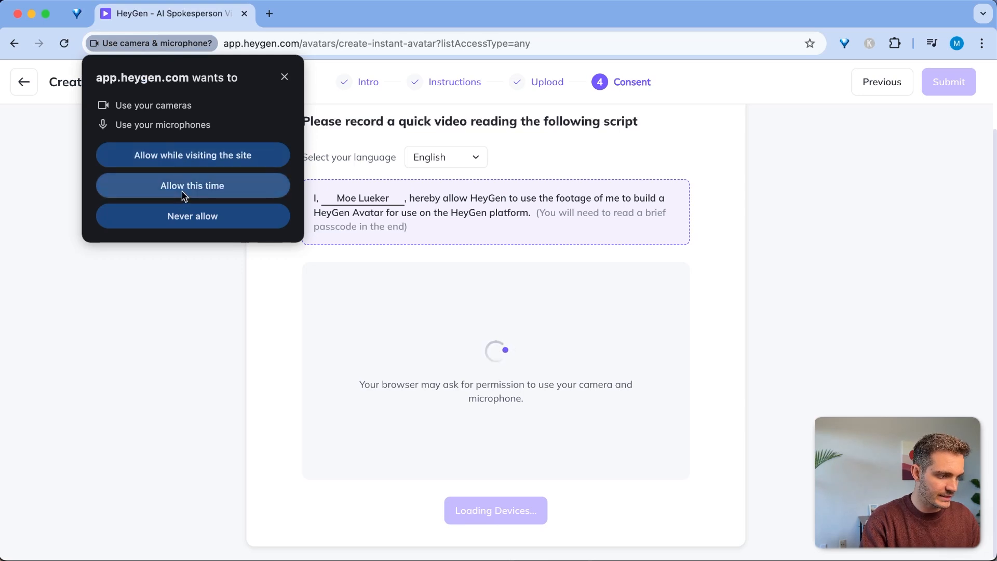
left_click(183, 192)
Record the consent statement, finish it, and submit the avatar with the consent video
left_click(507, 510)
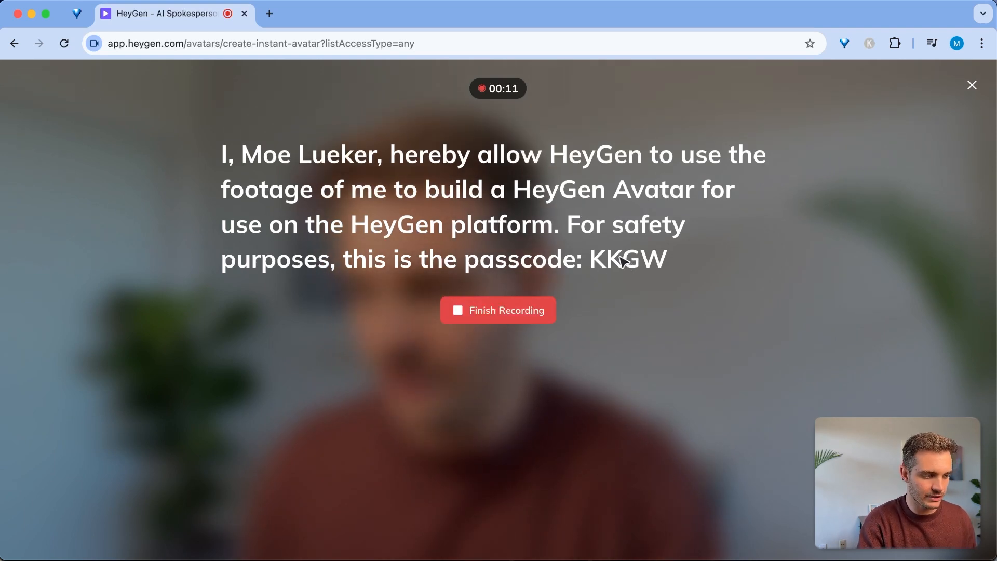
left_click(529, 310)
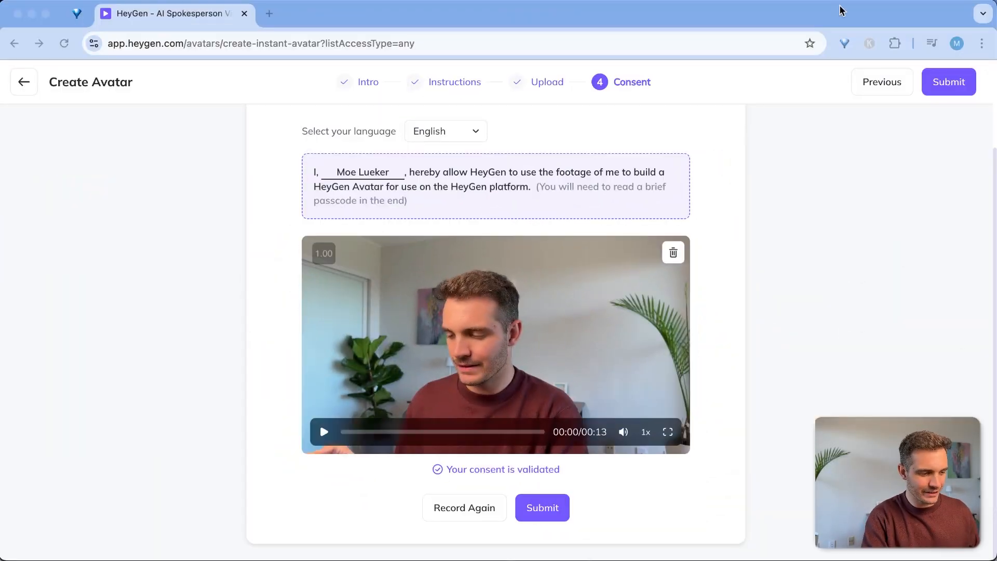
left_click(416, 467)
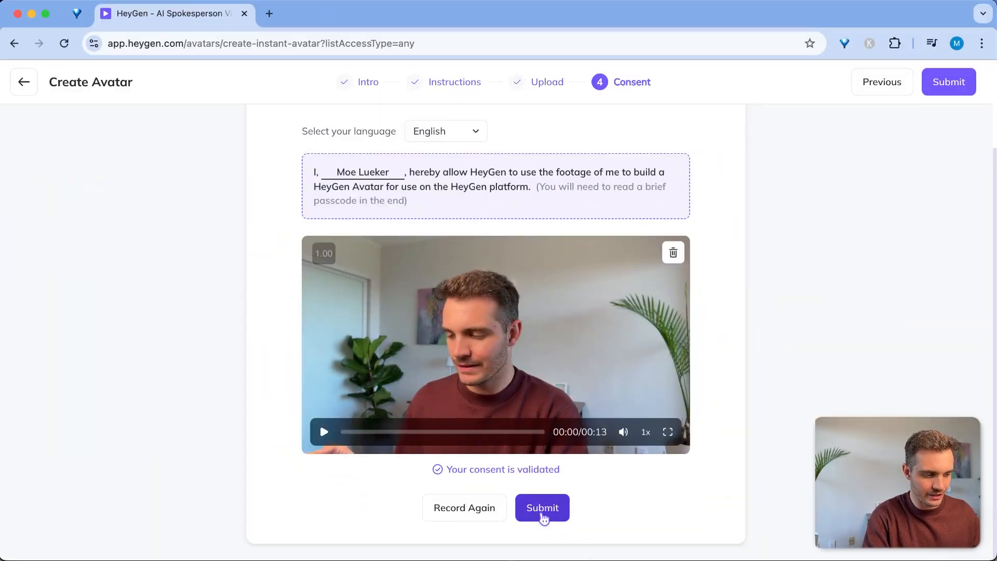
left_click(543, 515)
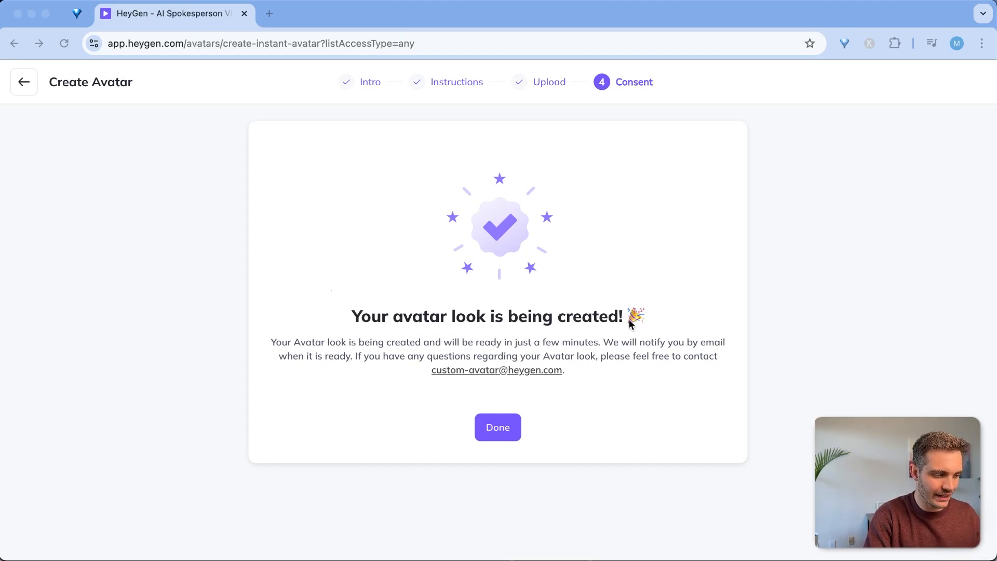
Name the new avatar look 'Moes AI Avatar', agree to the terms and continue
left_click(498, 428)
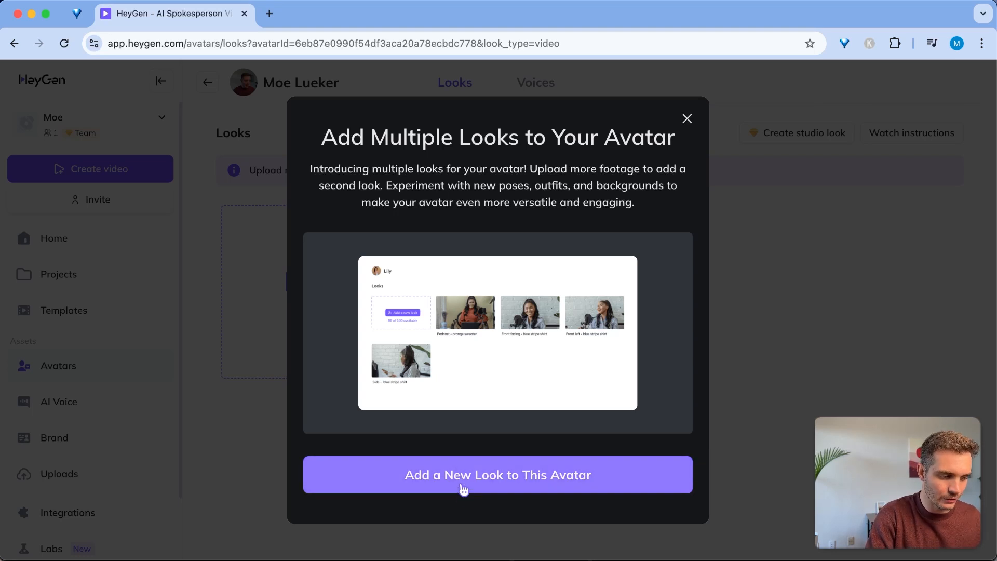
left_click(464, 490)
type("Moes AI Avatar")
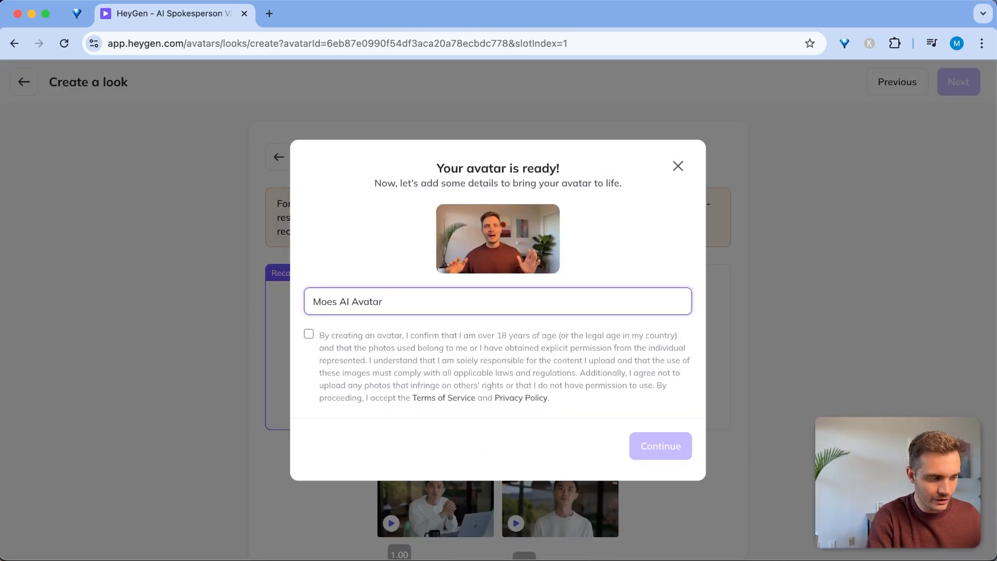
left_click(309, 337)
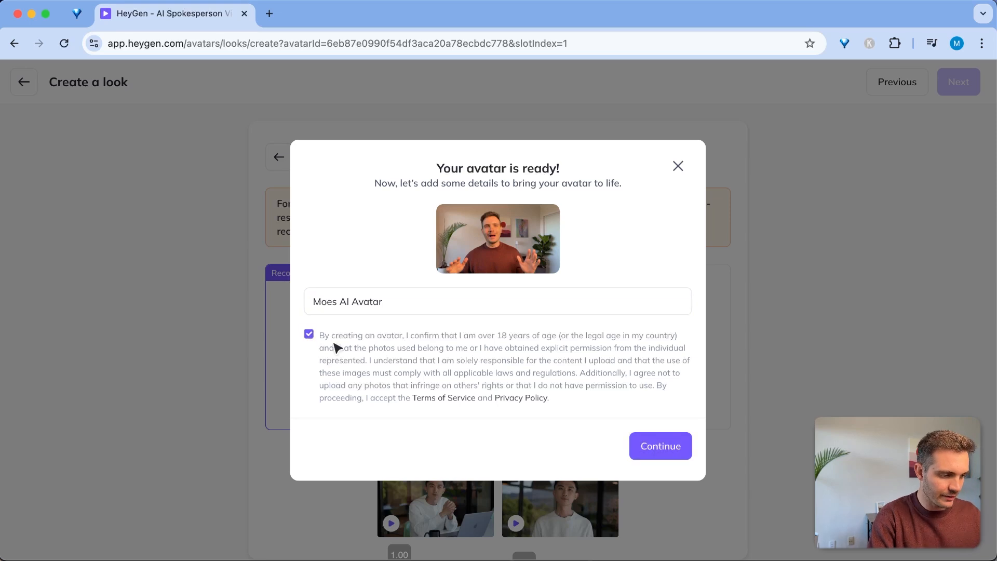
left_click(660, 455)
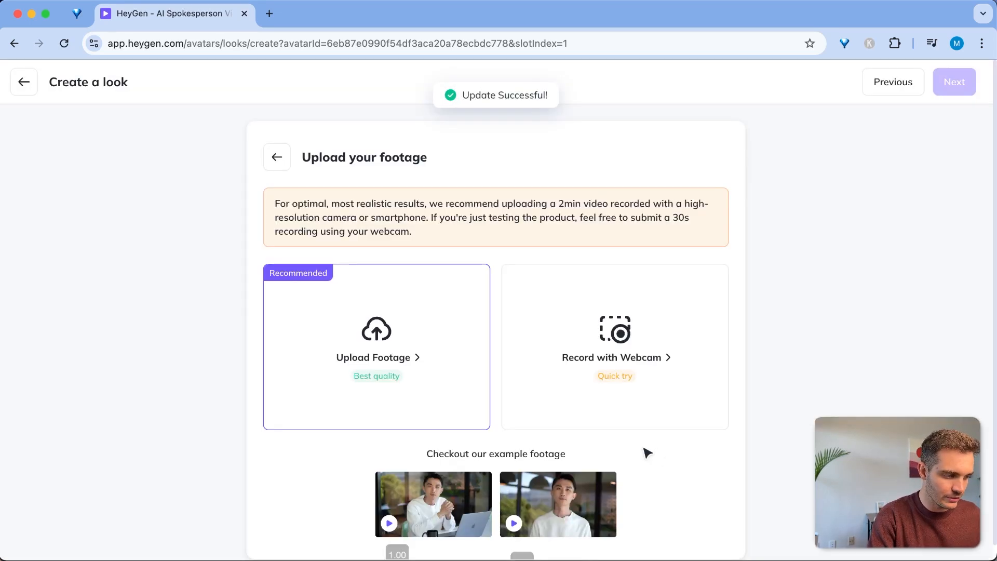
Go to the HeyGen Projects page through the address bar
left_click(146, 43)
type("hey")
key("Return")
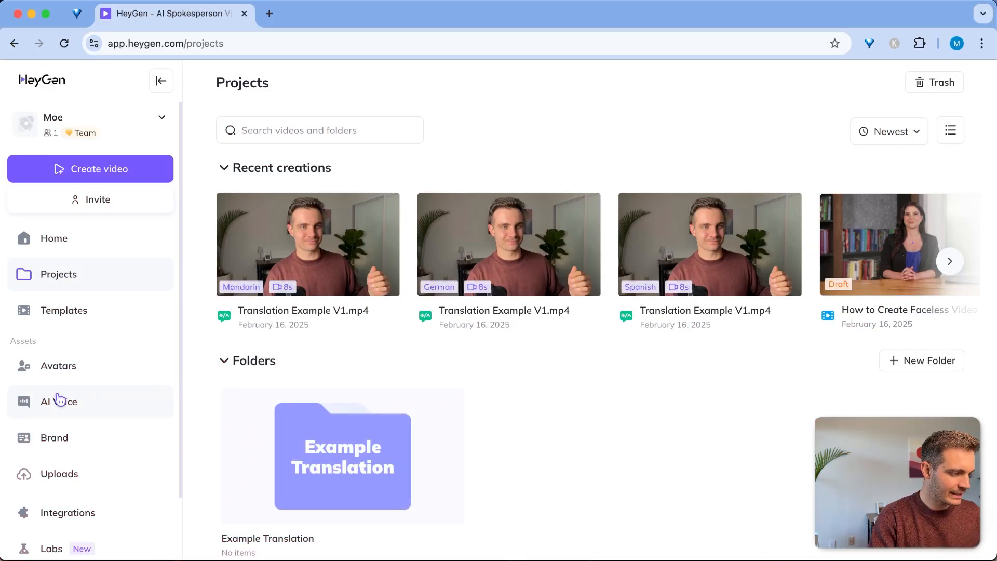
Paste the copied Scene 2 ChatGPT line into the draft's second script block
left_click(69, 376)
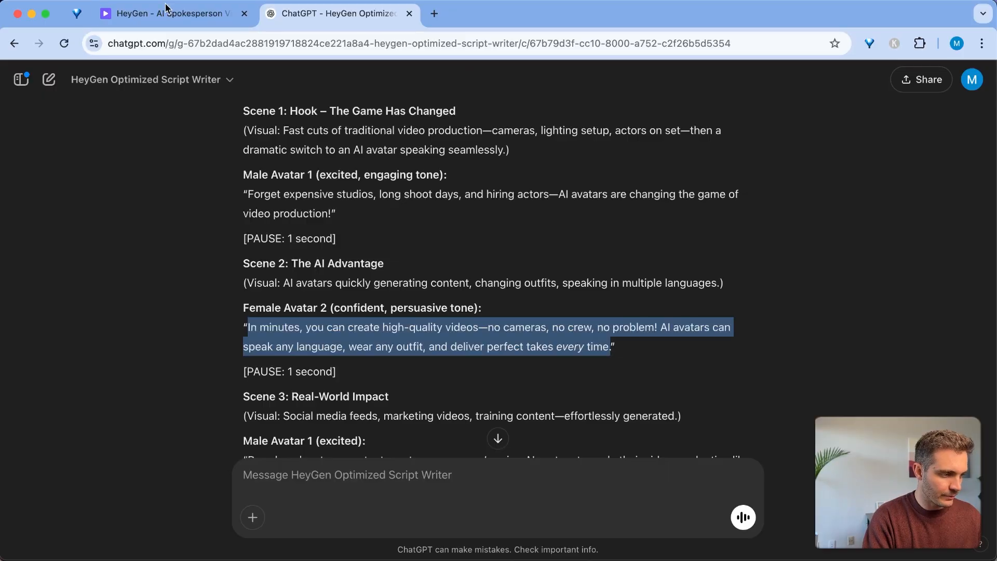
left_click(166, 10)
type("In minutes, you can create high-quality videos—no cameras, no crew, no problem! AI avatars can speak any language, wear any outfit, and deliver perfect takes every time.")
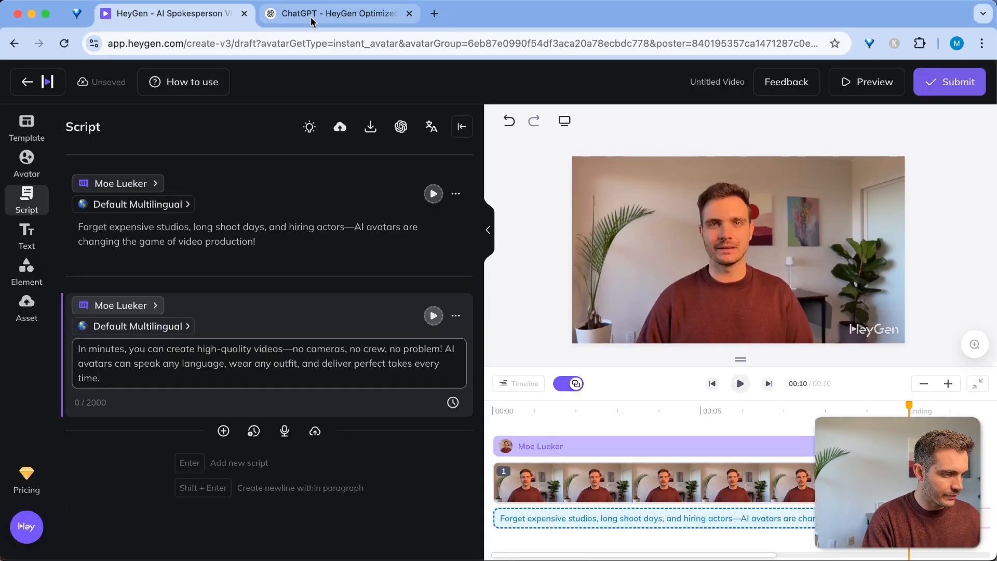
left_click(333, 13)
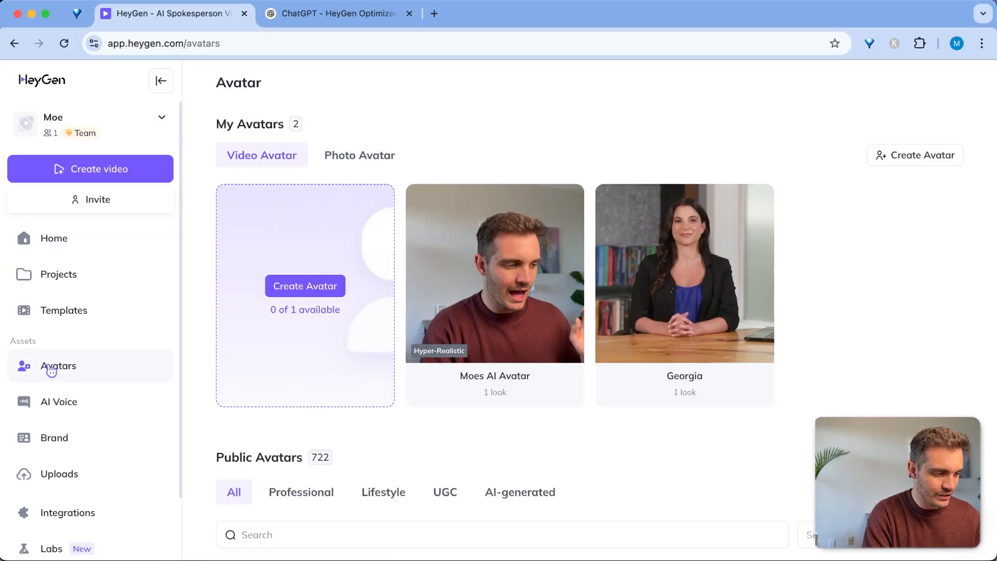
Open Moes AI Avatar's Moe Lueker look and create an AI Studio video with it
left_click(483, 279)
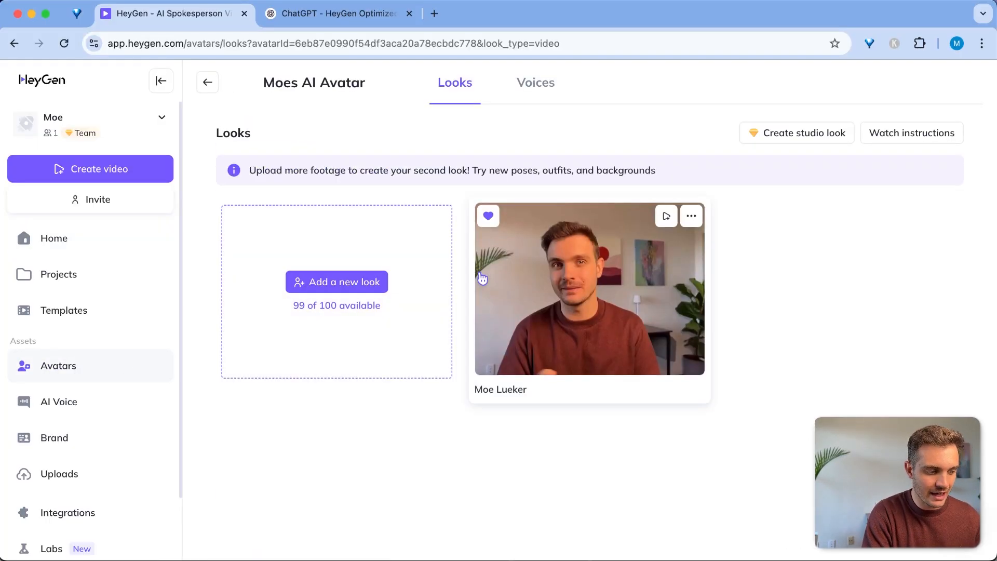
left_click(584, 310)
mouse_move(623, 460)
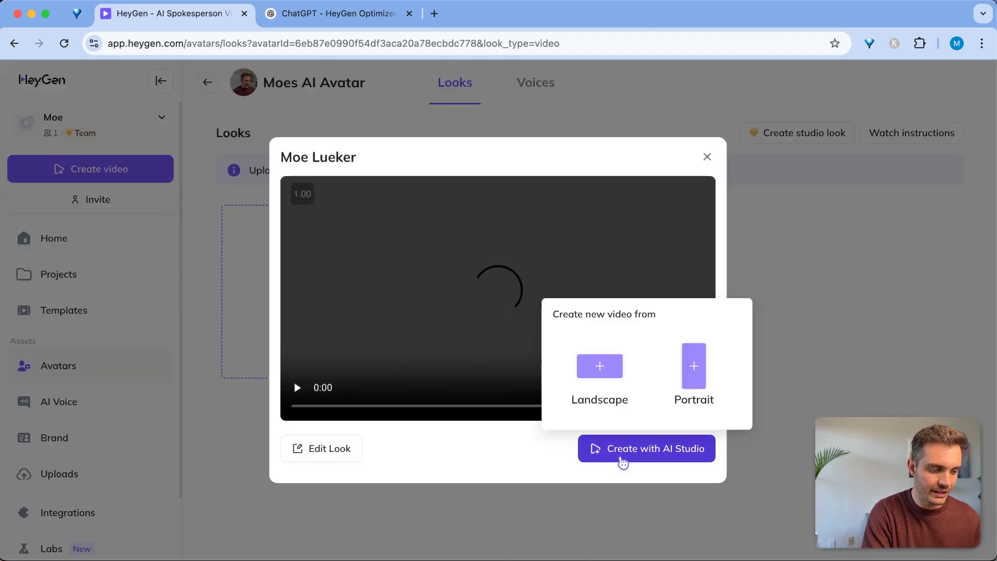
left_click(623, 461)
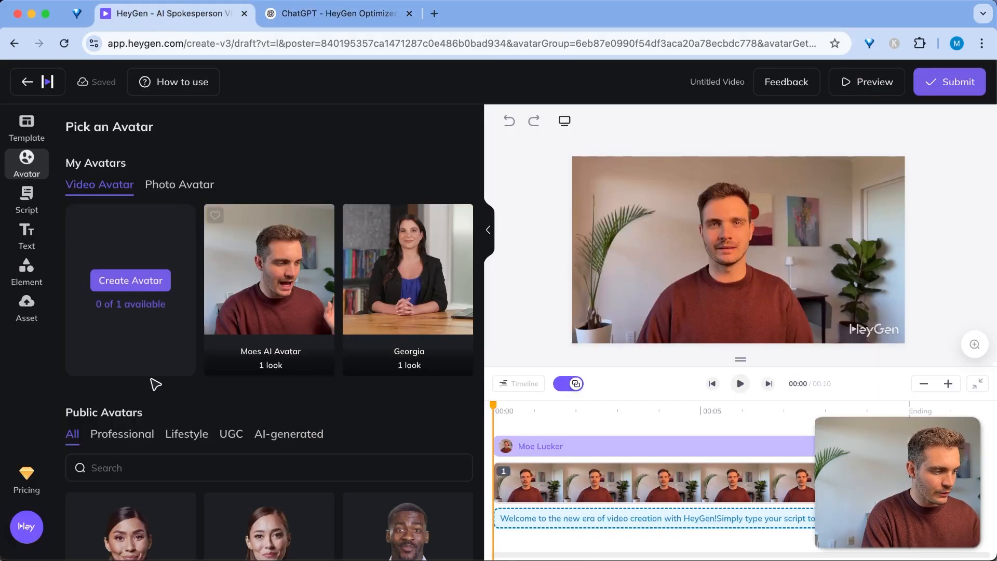
Show the draft's script panel and select, then deselect, the default welcome text
left_click(22, 199)
triple_click(177, 227)
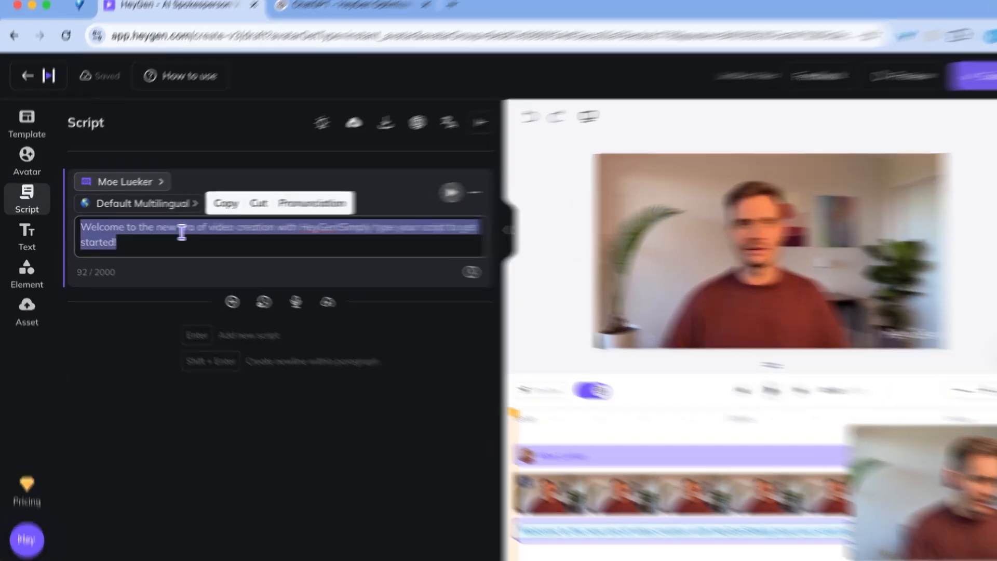
left_click(188, 246)
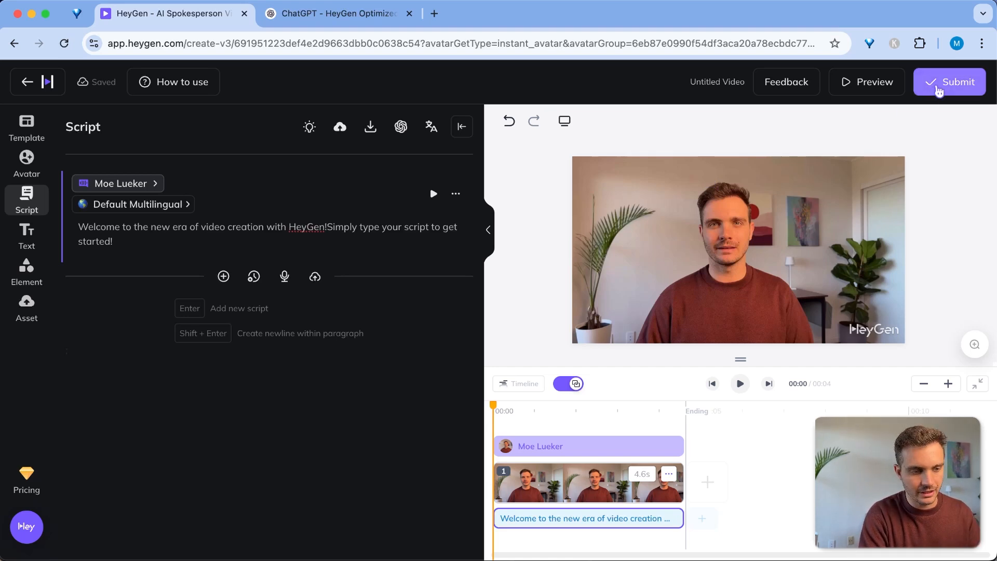
Submit the current draft for rendering under the name 'Test Video 1'
left_click(939, 87)
type("Test Video 1")
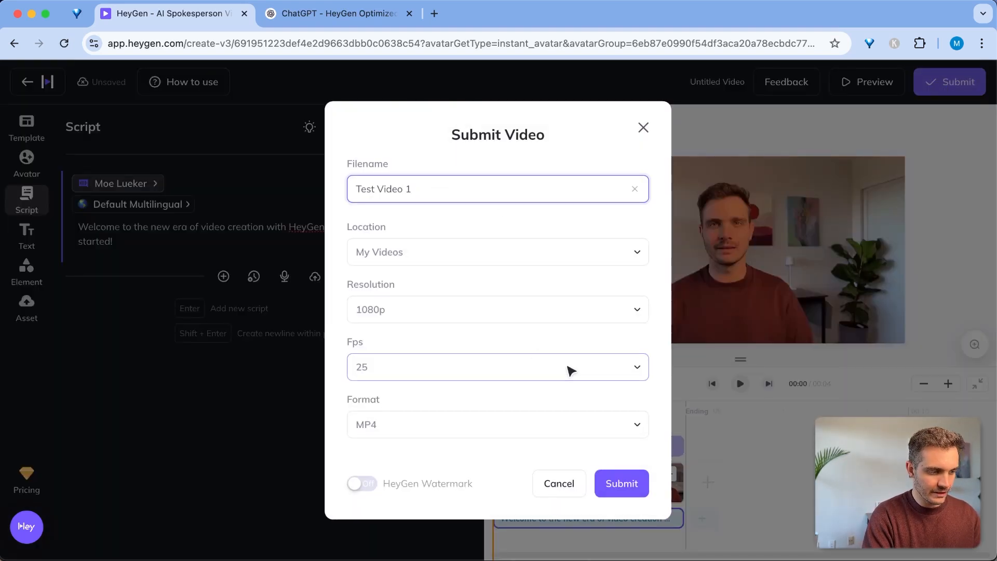
left_click(621, 488)
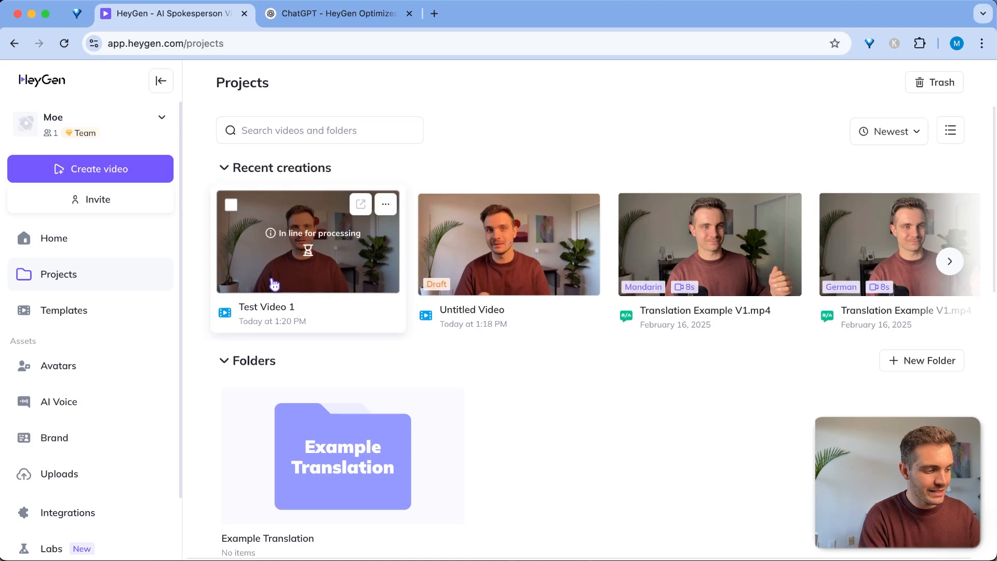
Start another AI Studio video from Moes AI Avatar's Moe Lueker look
left_click(62, 371)
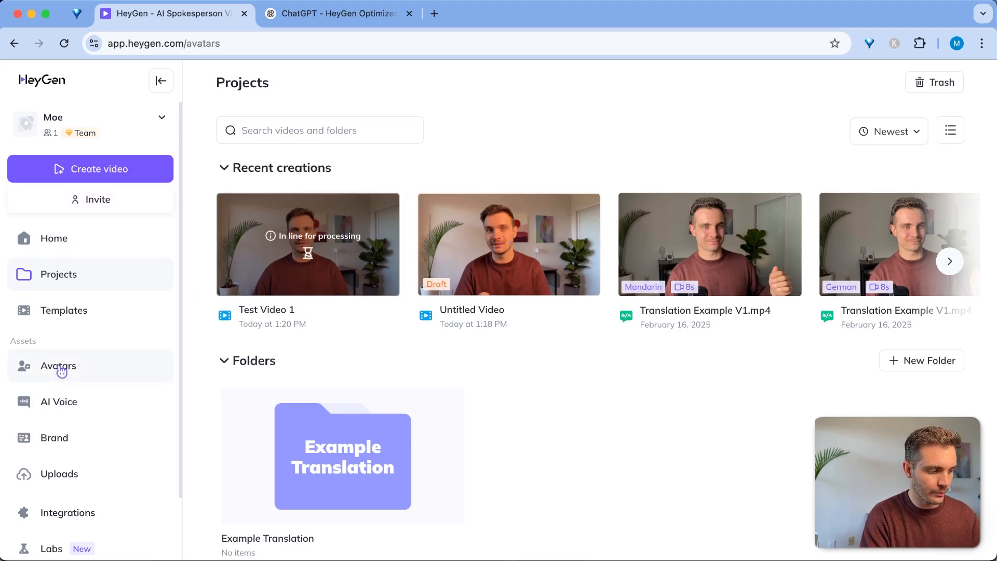
left_click(479, 289)
left_click(590, 274)
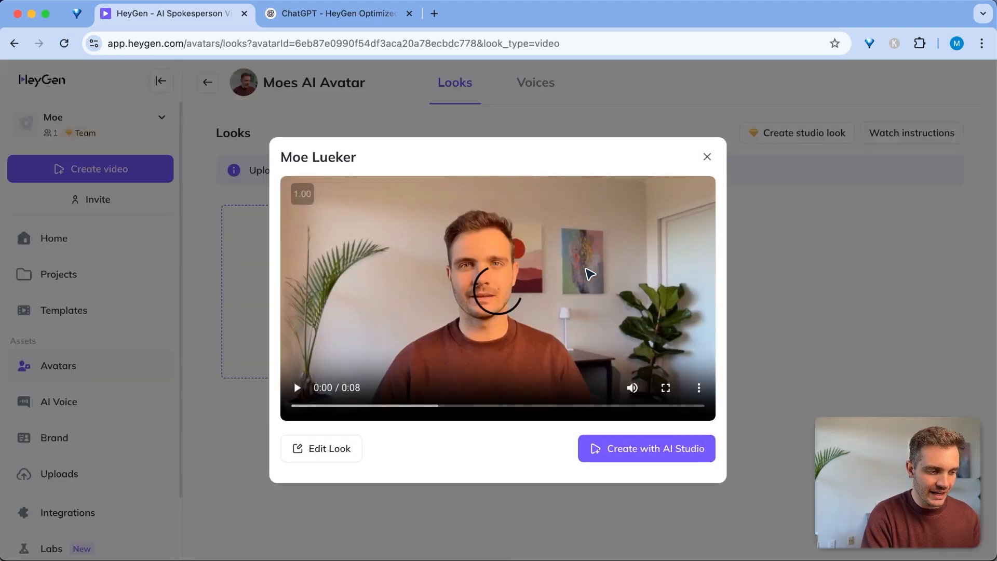
left_click(646, 450)
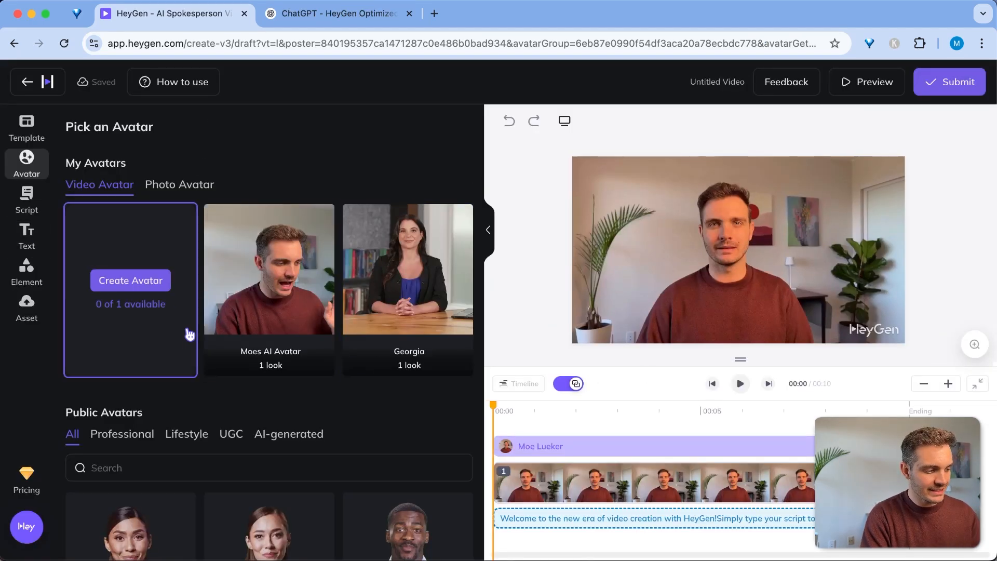
Show the new draft's script panel with its default welcome text
left_click(27, 200)
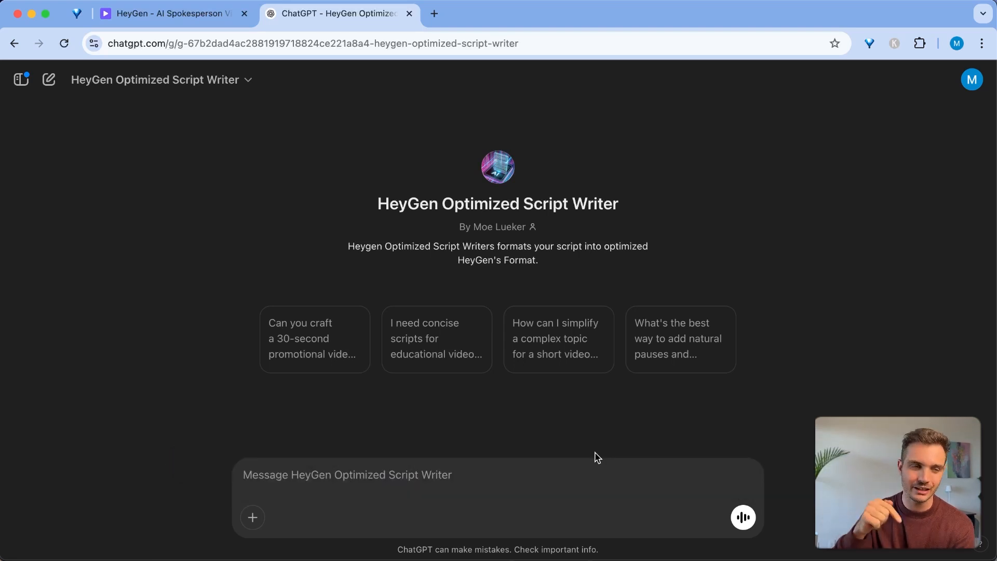
Ask ChatGPT for a 30-second viral TikTok script on AI avatars with a strong hook, then select its Scene 1 line
left_click(442, 478)
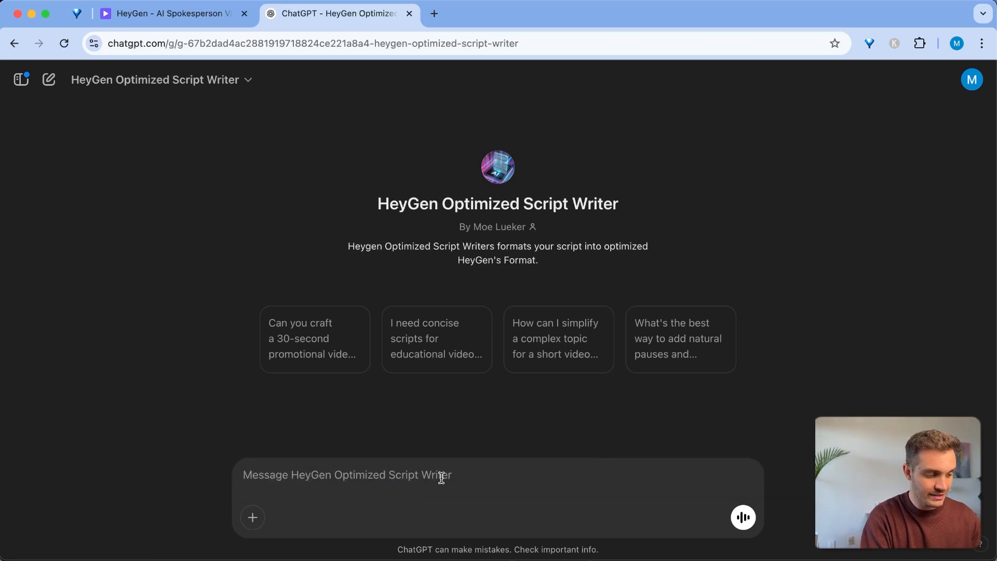
type("Create a viral  tiktok script about how AI avatars are changing the game of video production. This script should be 30 seconds long.")
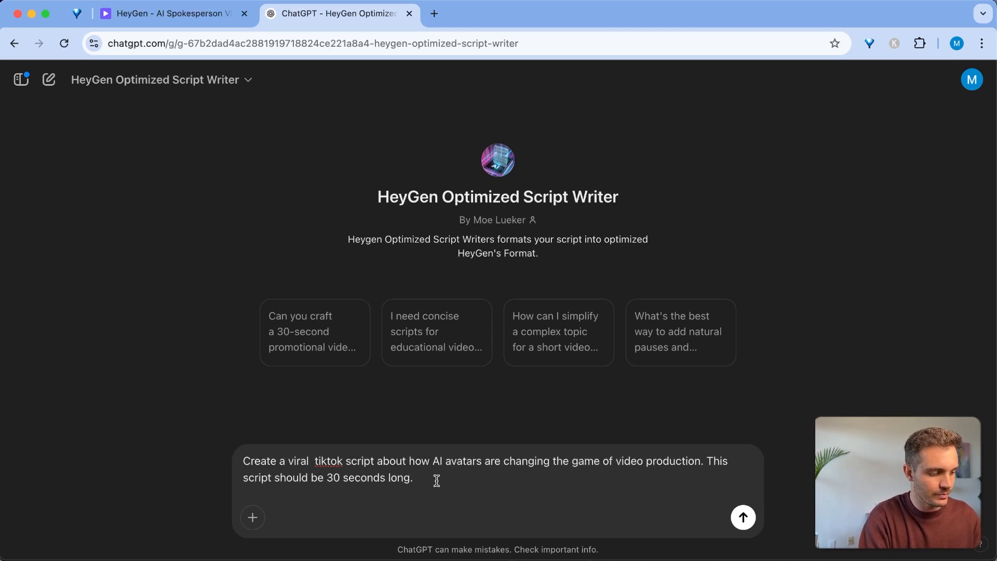
type("ave a s")
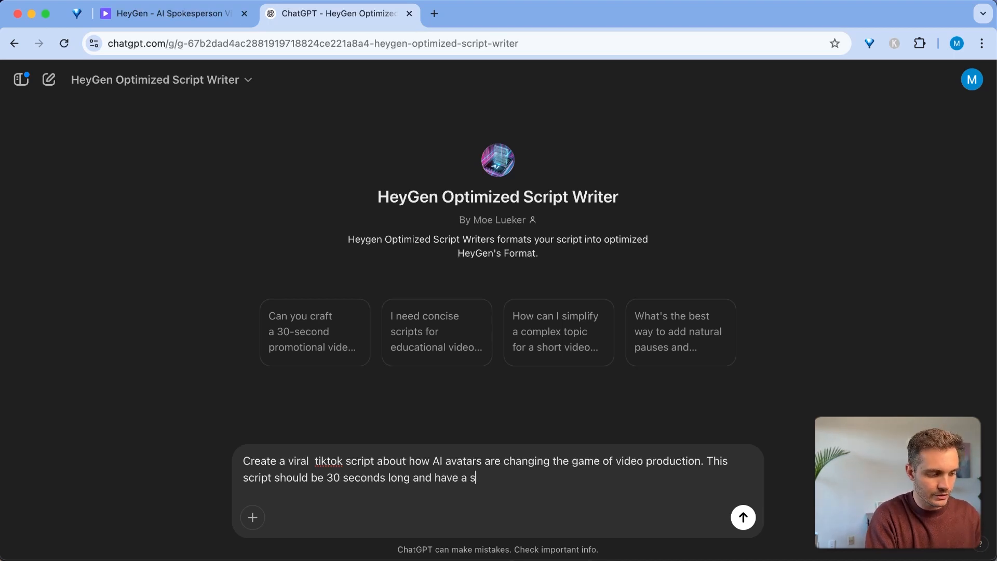
type("trong hook.")
key("Return")
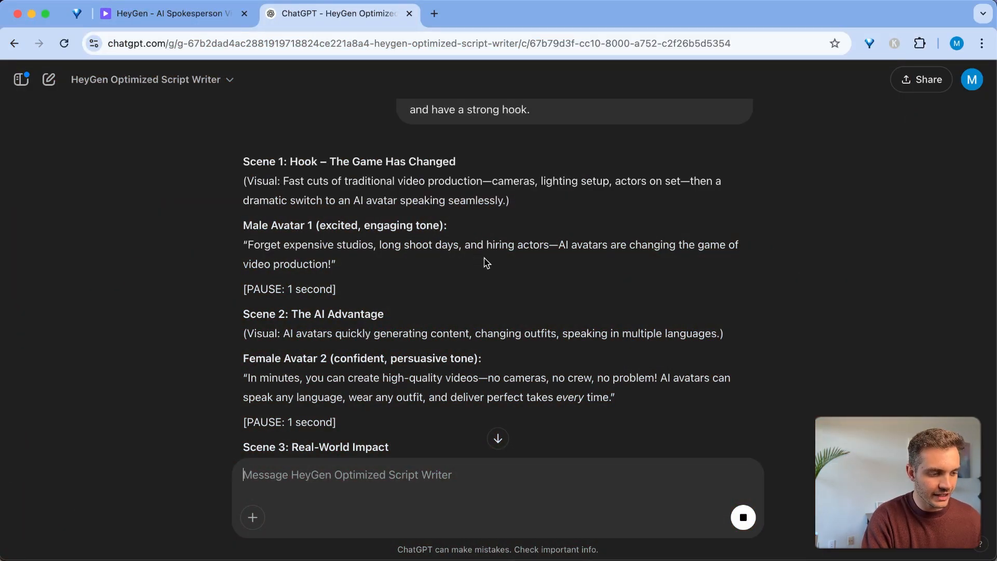
scroll(259, 250, "down", 2)
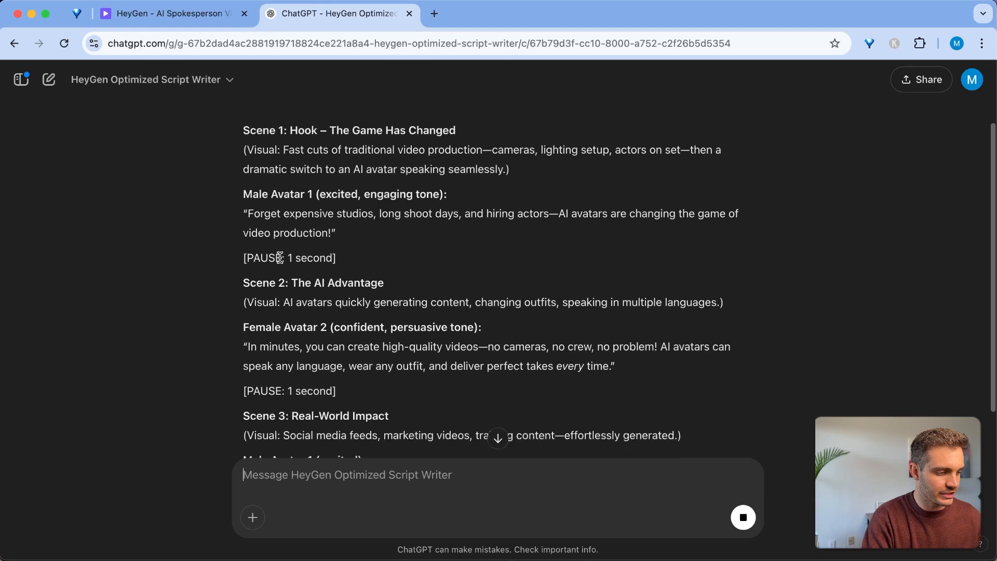
left_click_drag(251, 194, 327, 214)
Replace HeyGen's default script text with the Scene 1 line and add a new script block
left_click(215, 4)
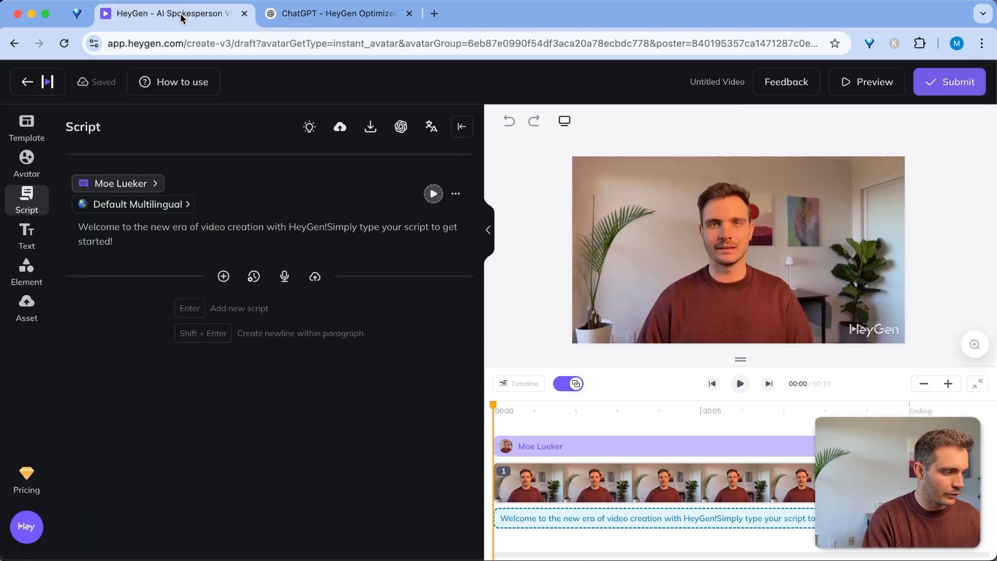
triple_click(126, 233)
type("Forget expensive studios, long shoot days, and hiring actors—AI avatars are changing the game of video production!")
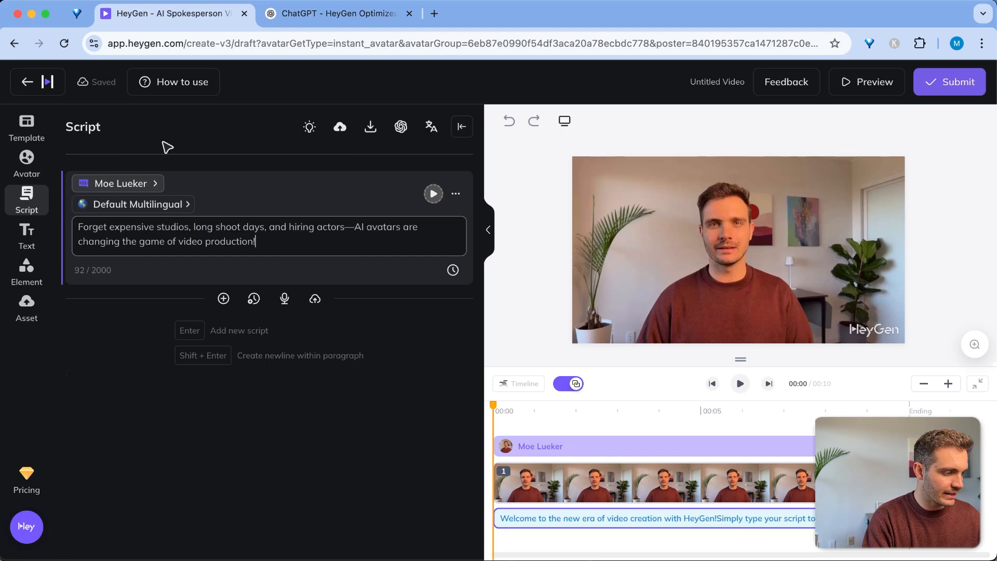
left_click(223, 299)
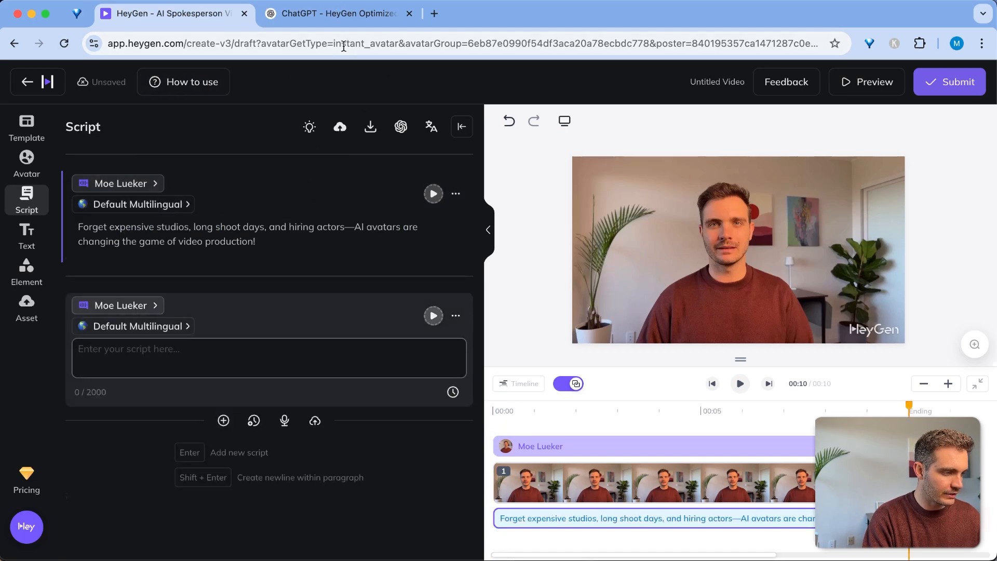
Copy the Scene 2 female avatar line from ChatGPT into the new HeyGen script block
left_click(338, 13)
left_click_drag(247, 327, 618, 352)
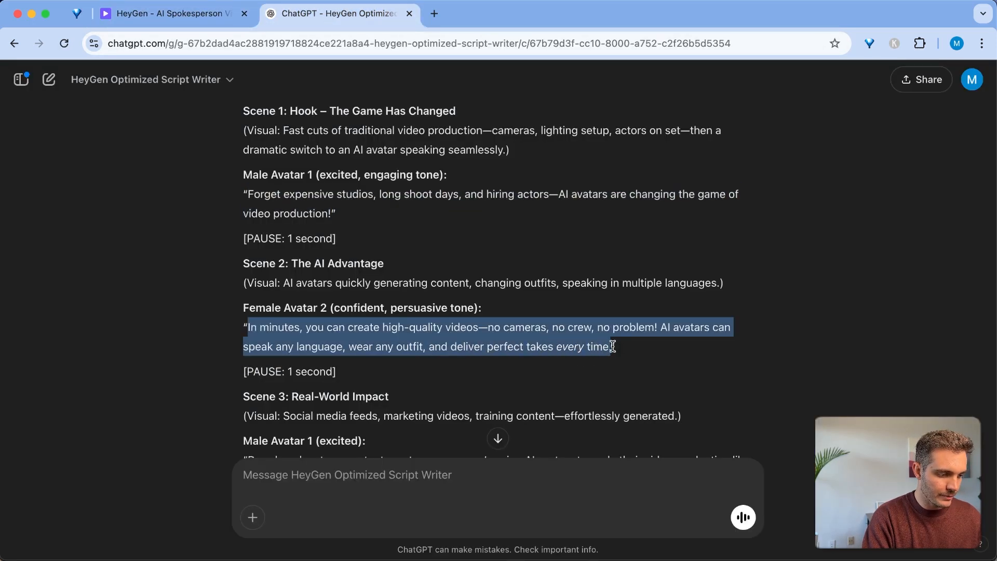
key("super+c")
left_click(166, 13)
left_click(157, 347)
key("super+v")
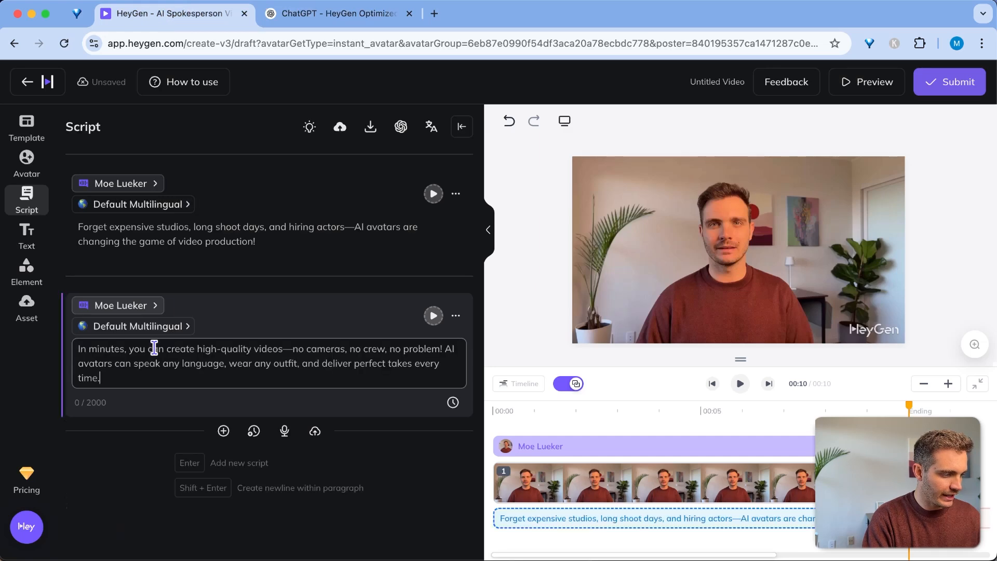
left_click(302, 15)
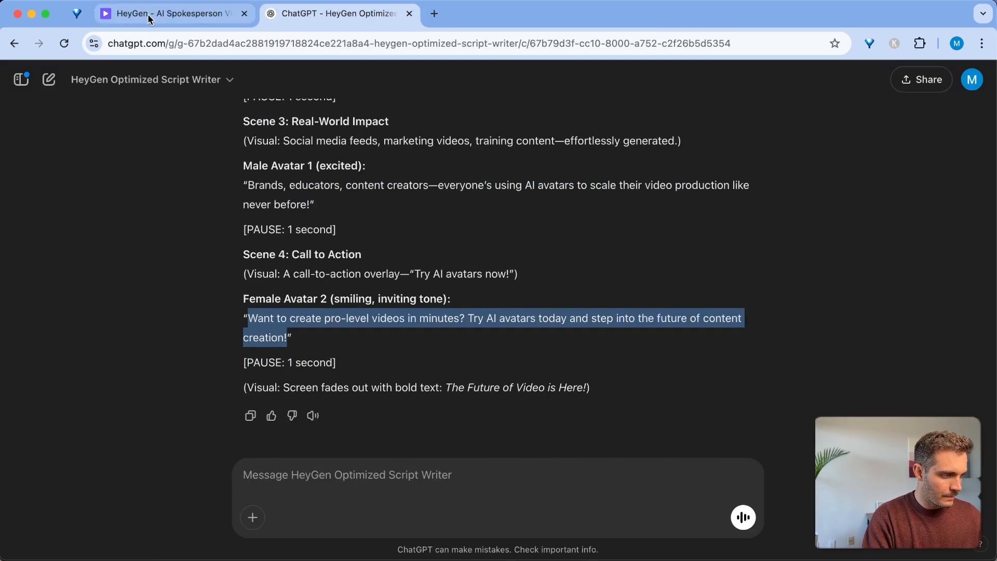
left_click(167, 14)
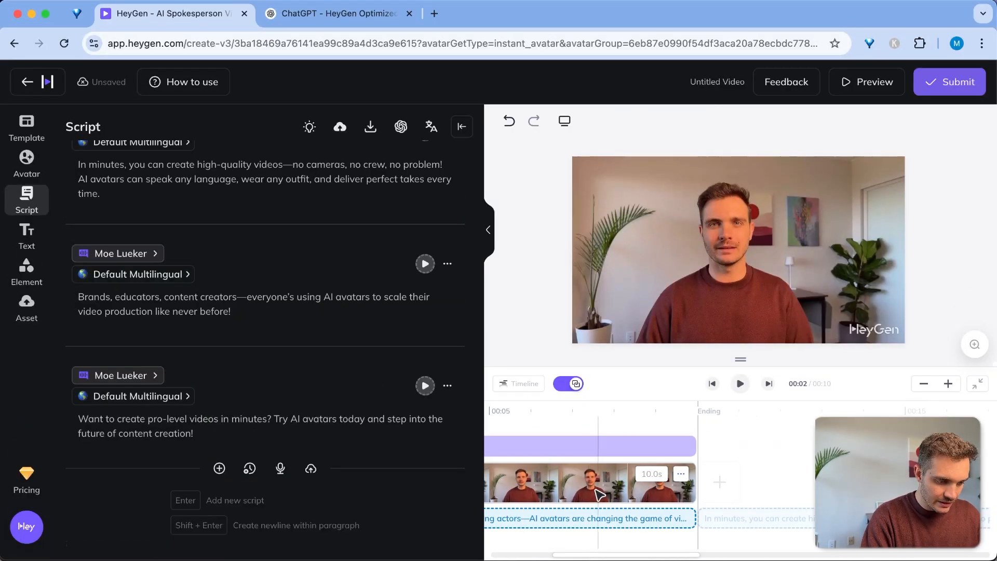
Lengthen the scene clips by extending their ends to the right on the timeline
left_click_drag(995, 479, 996, 479)
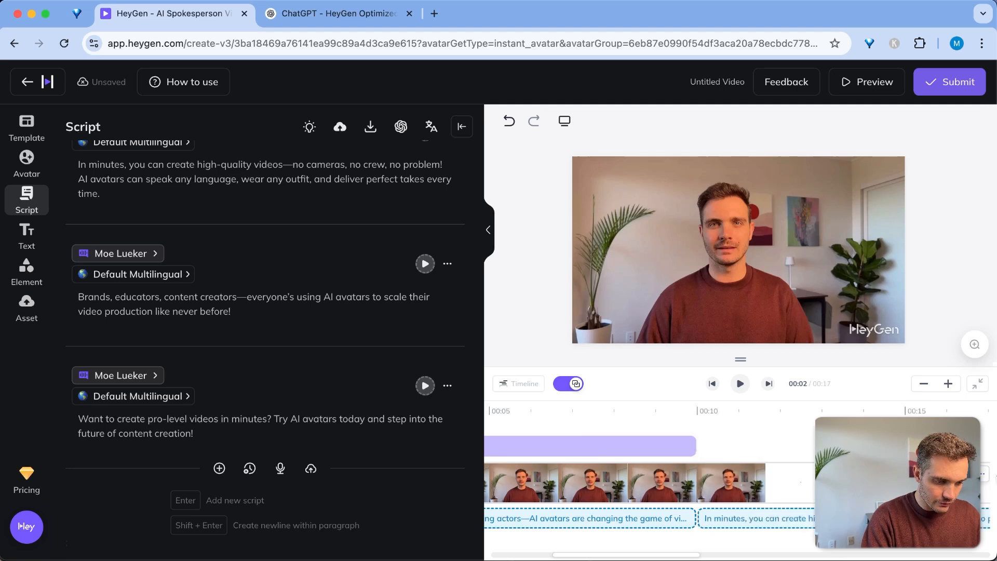
scroll(987, 480, "right", 5)
left_click_drag(726, 488, 995, 487)
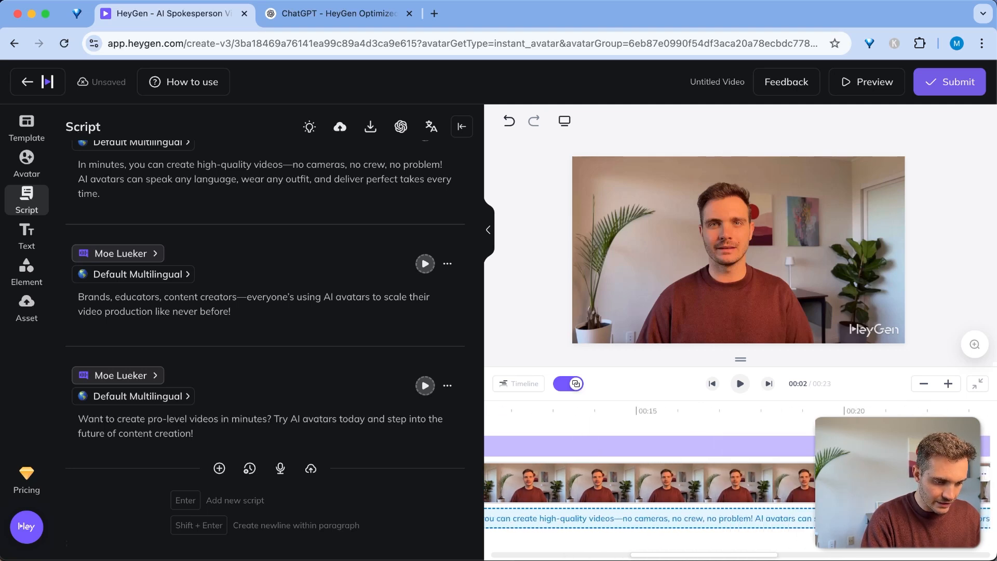
scroll(987, 488, "right", 6)
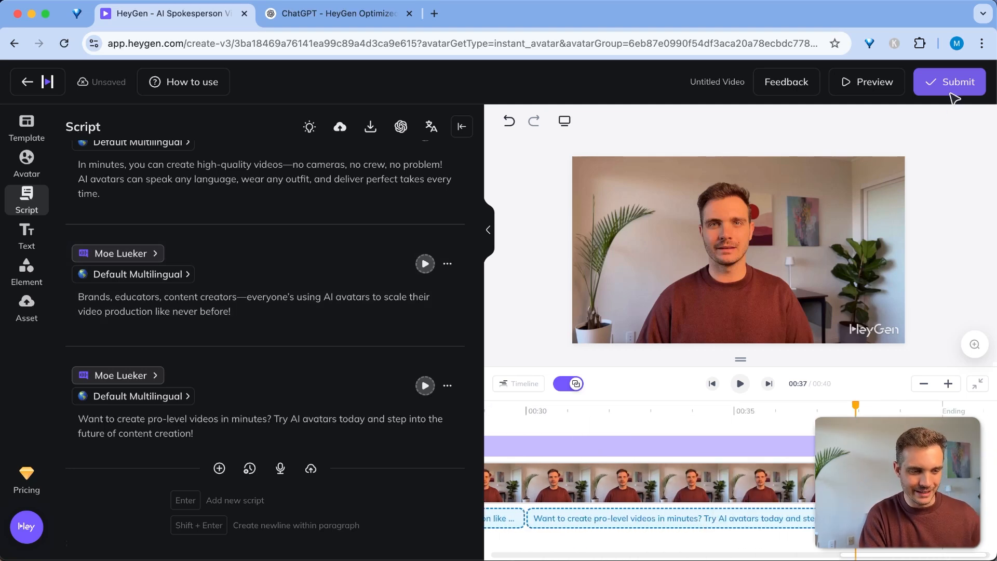
Submit the video titled 'AI Avatar Changing the Game!' for 1080p MP4 rendering, then open Test Video 1
left_click(953, 93)
type("AI Avatar Changing the Game!")
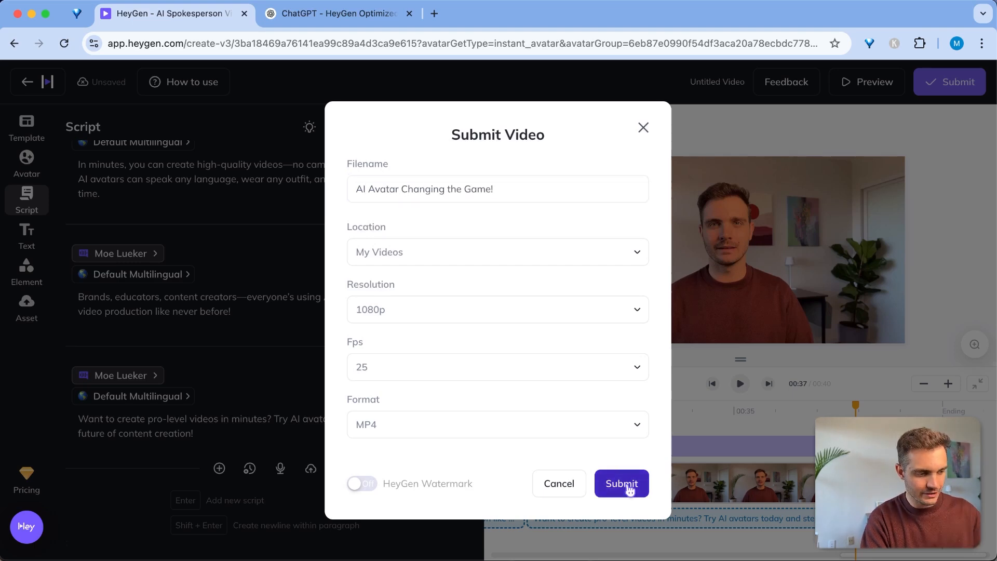
left_click(622, 483)
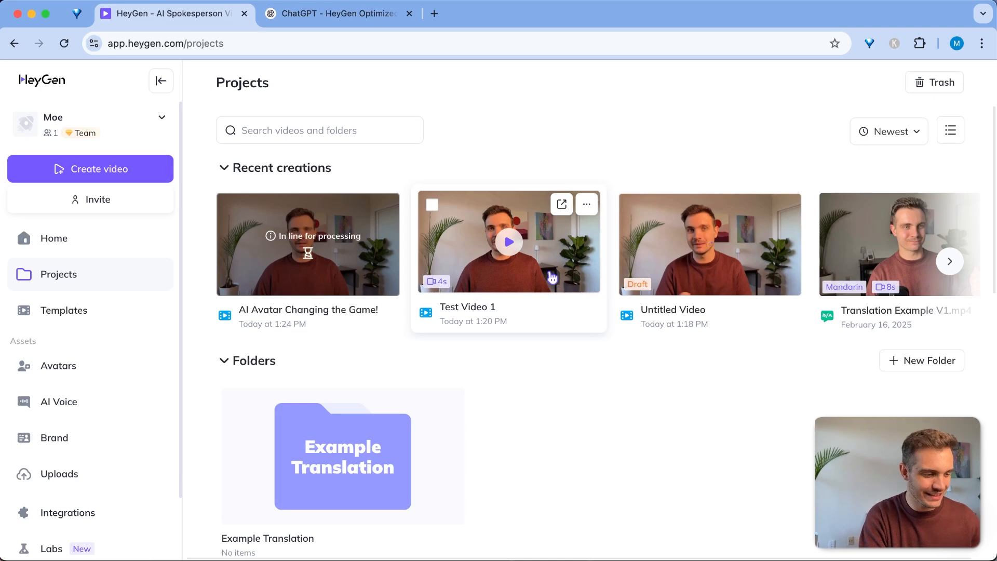
left_click(552, 278)
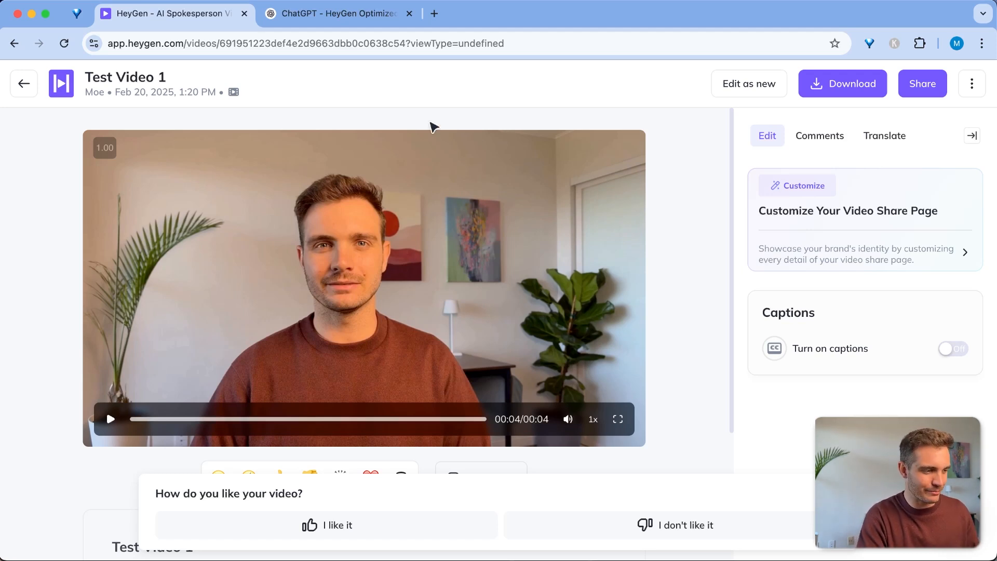
Bring up Test Video 1's download options and show the available resolutions, including 1080P
left_click(873, 87)
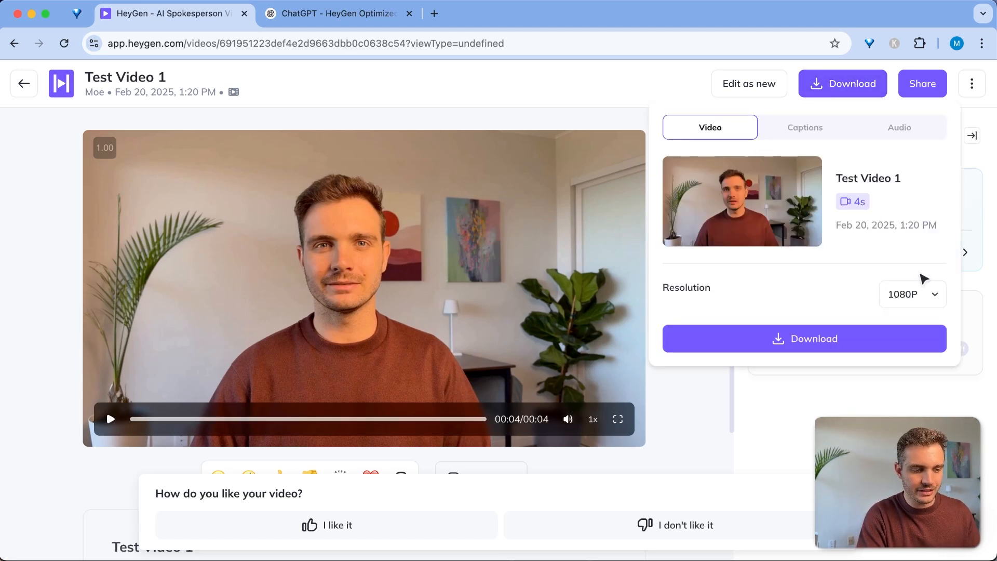
left_click(930, 294)
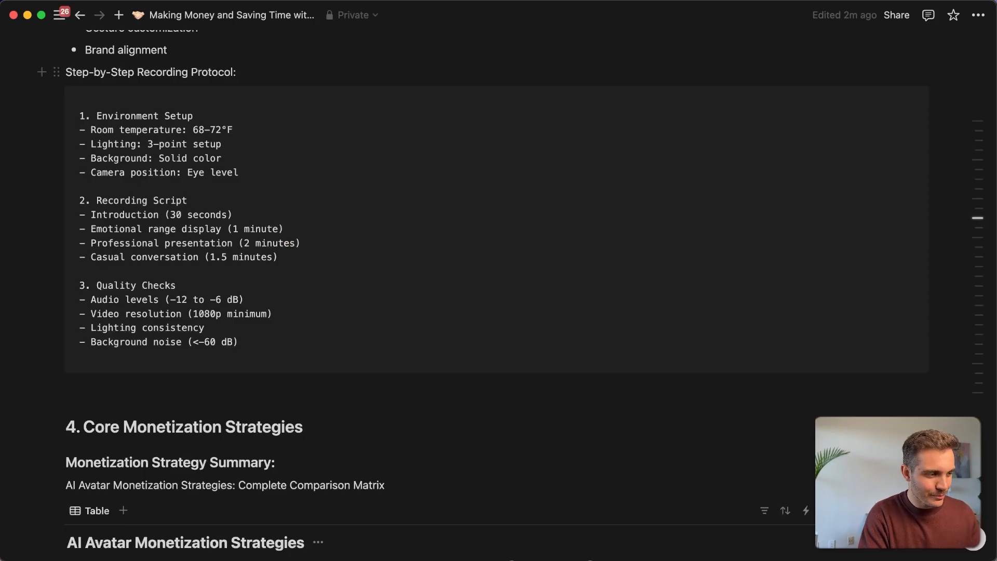
Jump to Notion's 4. Core Monetization Strategies section and browse the AI Avatar Monetization Strategies table
scroll(372, 285, "up", 15)
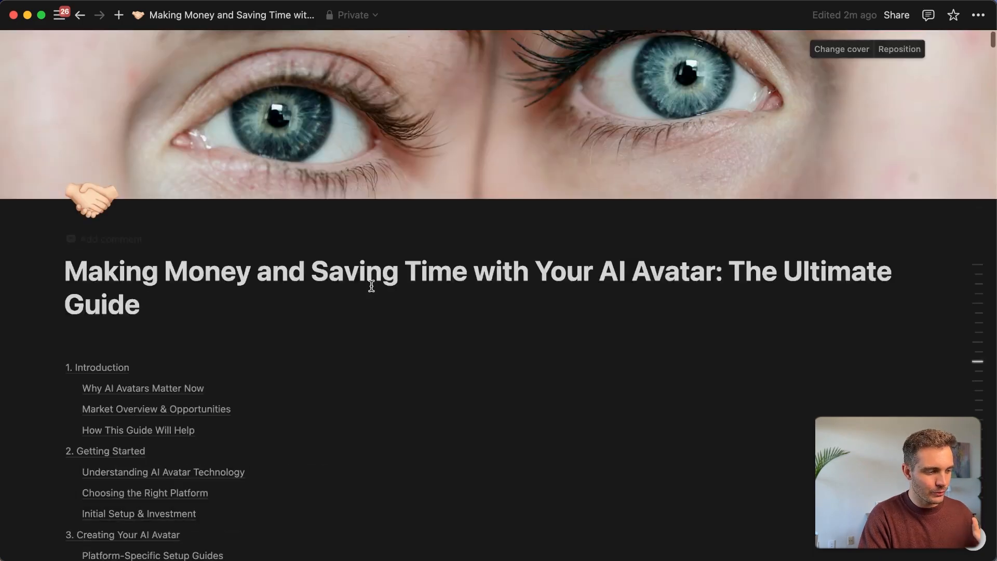
scroll(372, 285, "down", 4)
scroll(372, 290, "down", 15)
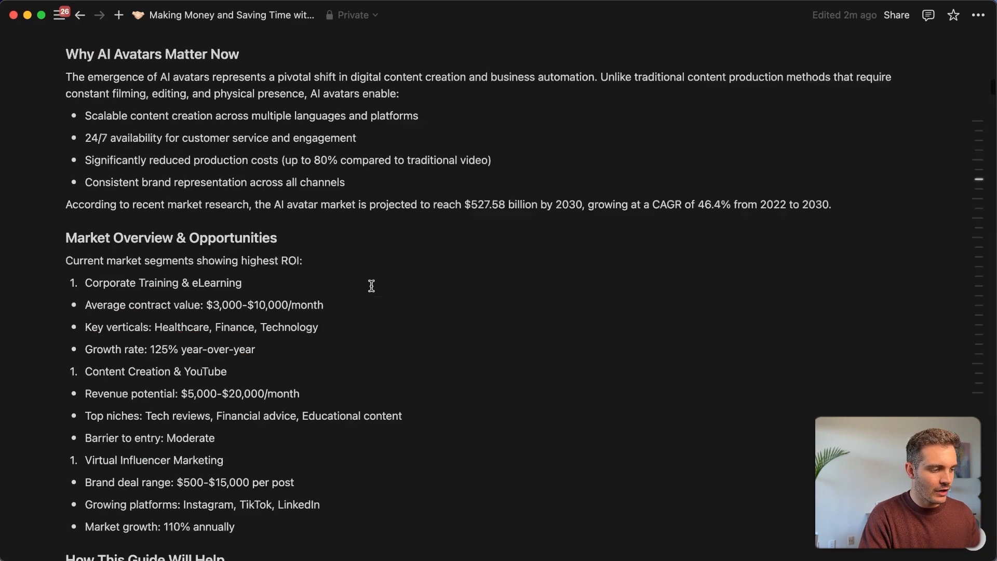
scroll(345, 295, "up", 20)
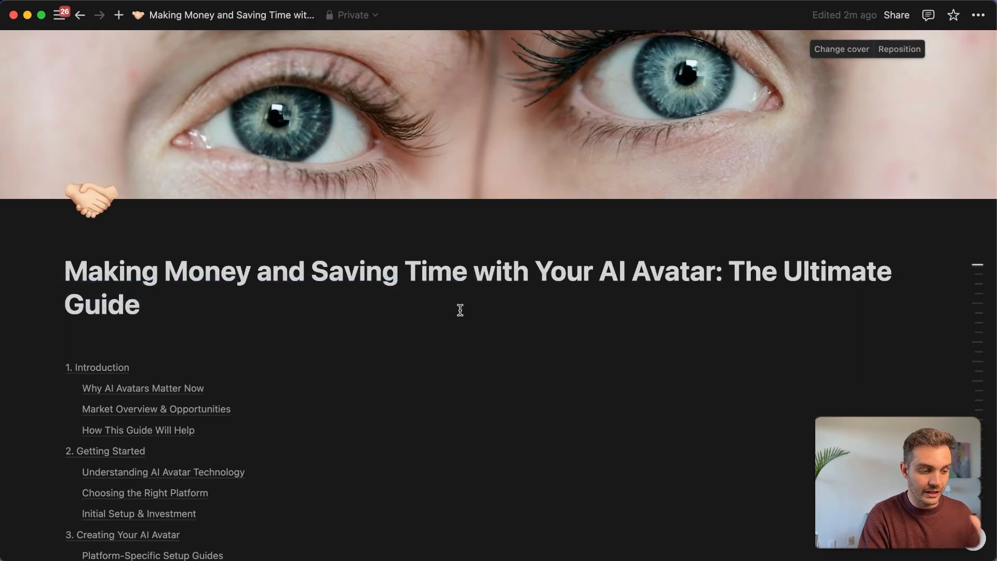
scroll(461, 310, "down", 7)
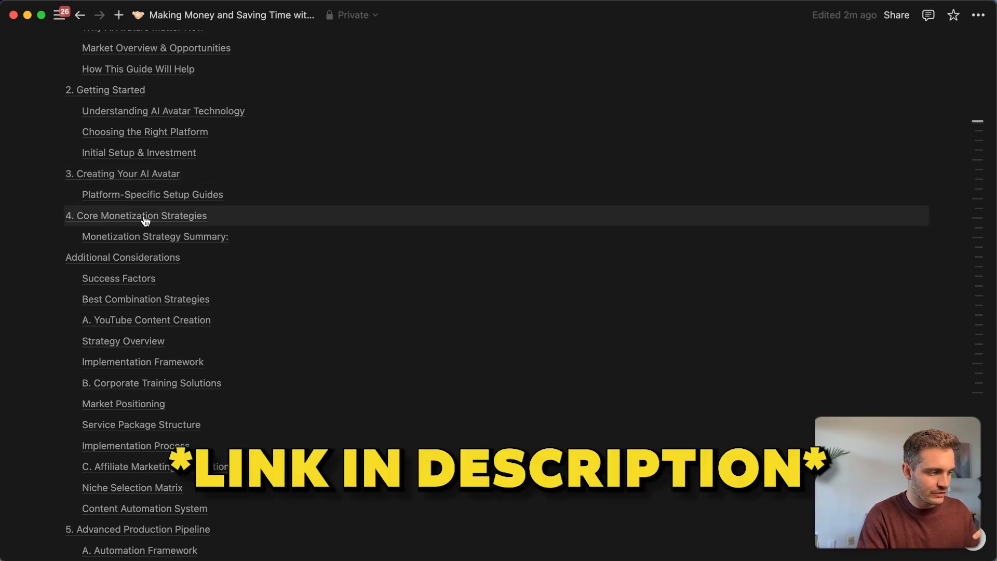
left_click(145, 221)
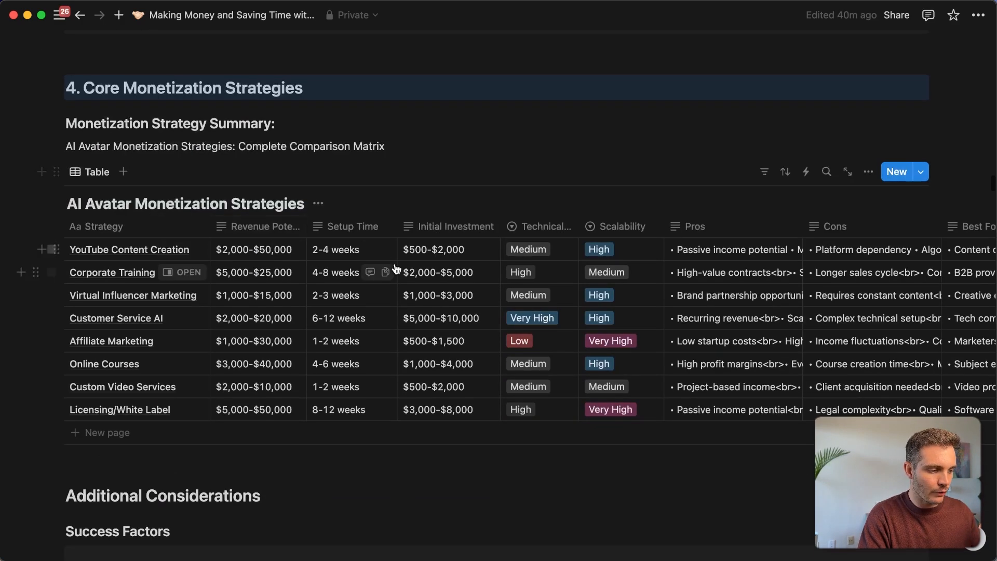
scroll(185, 271, "down", 8)
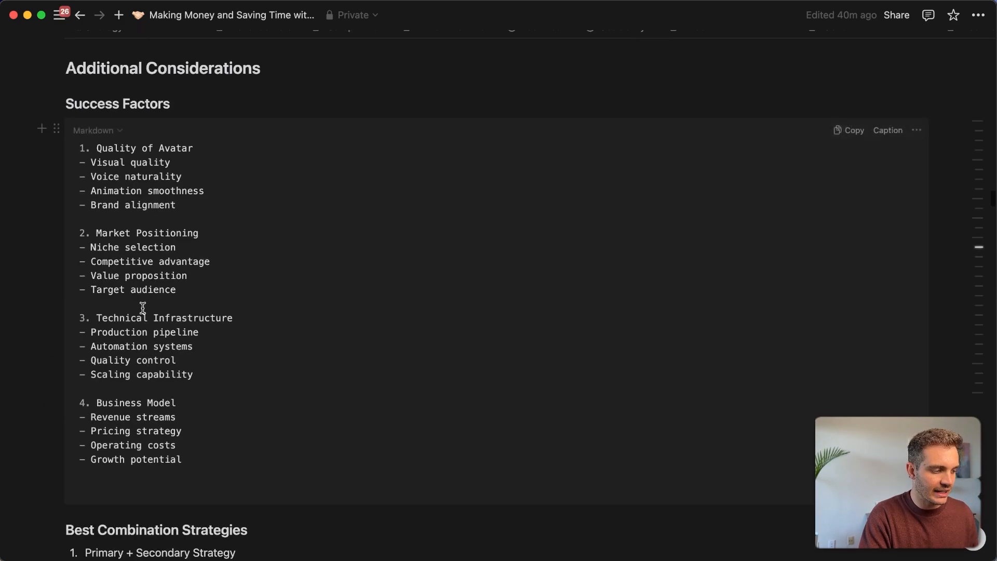
scroll(143, 308, "down", 10)
scroll(163, 357, "up", 20)
scroll(164, 358, "down", 1)
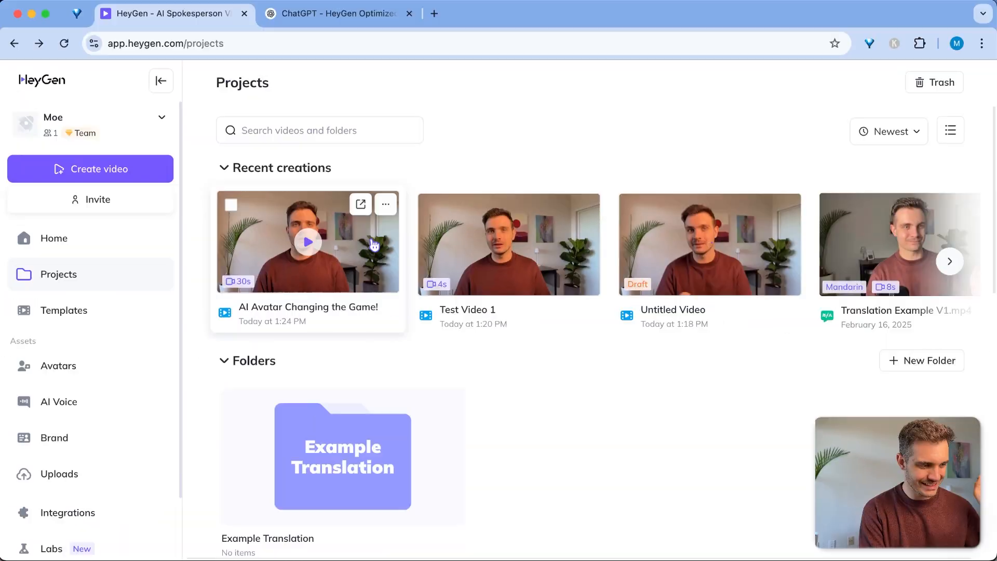
left_click(374, 243)
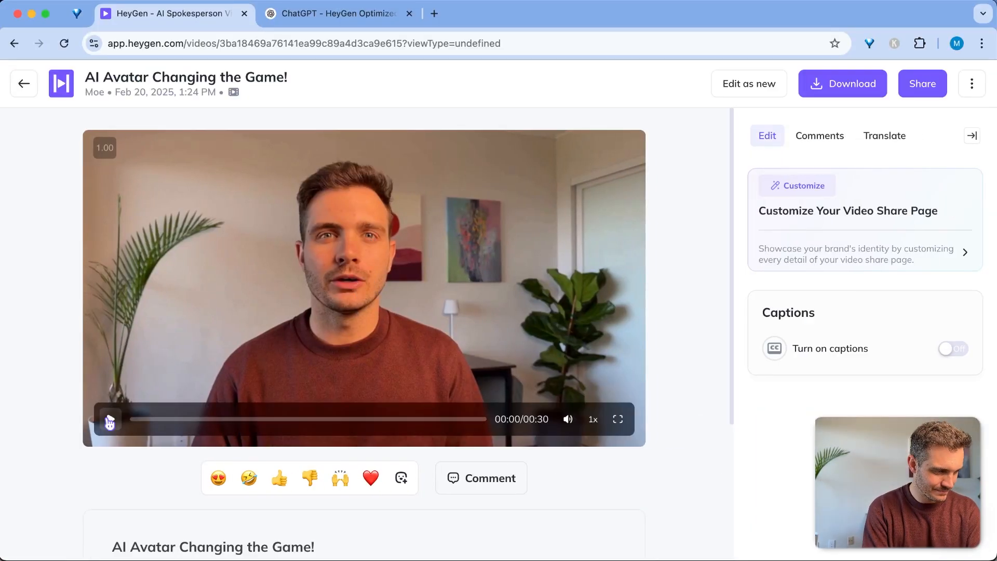
Play 'AI Avatar Changing the Game!', pausing around 00:08 and 00:10, and stop at 00:16
left_click(110, 421)
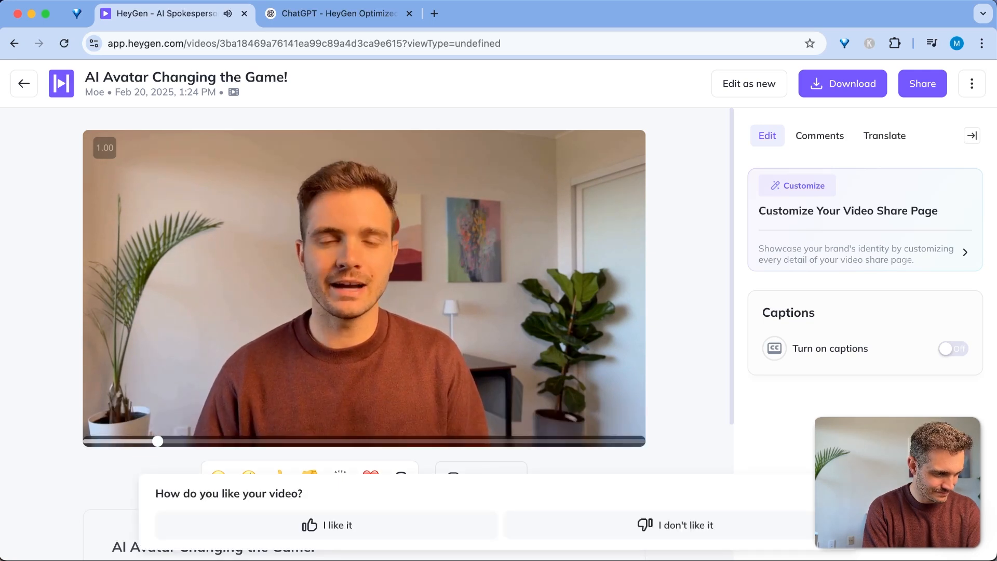
mouse_move(112, 422)
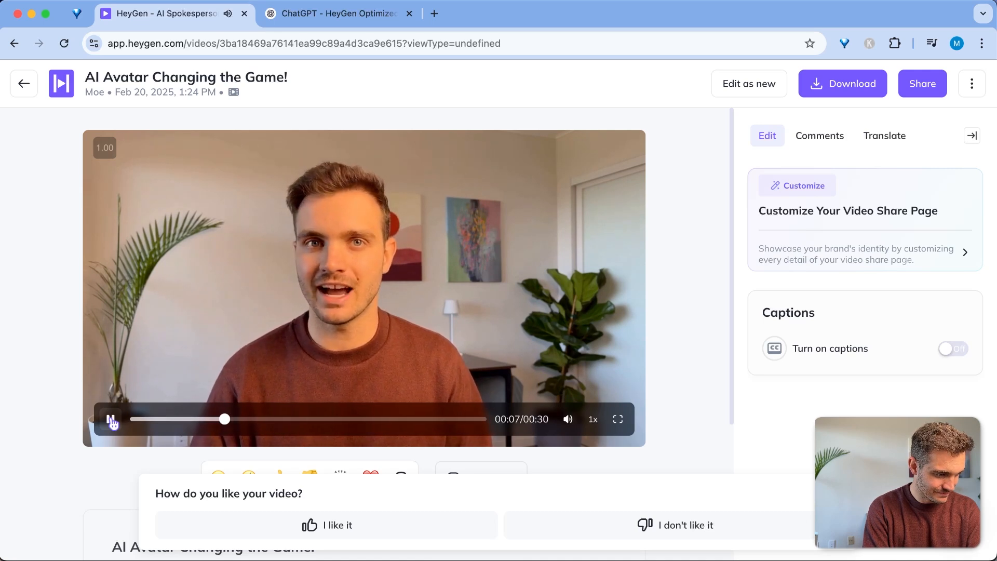
left_click(111, 420)
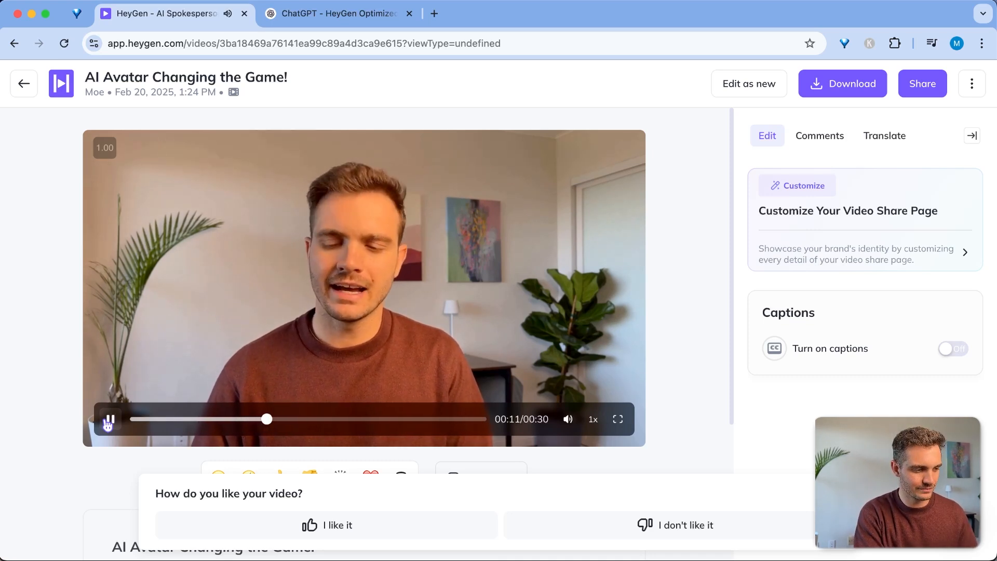
left_click(108, 421)
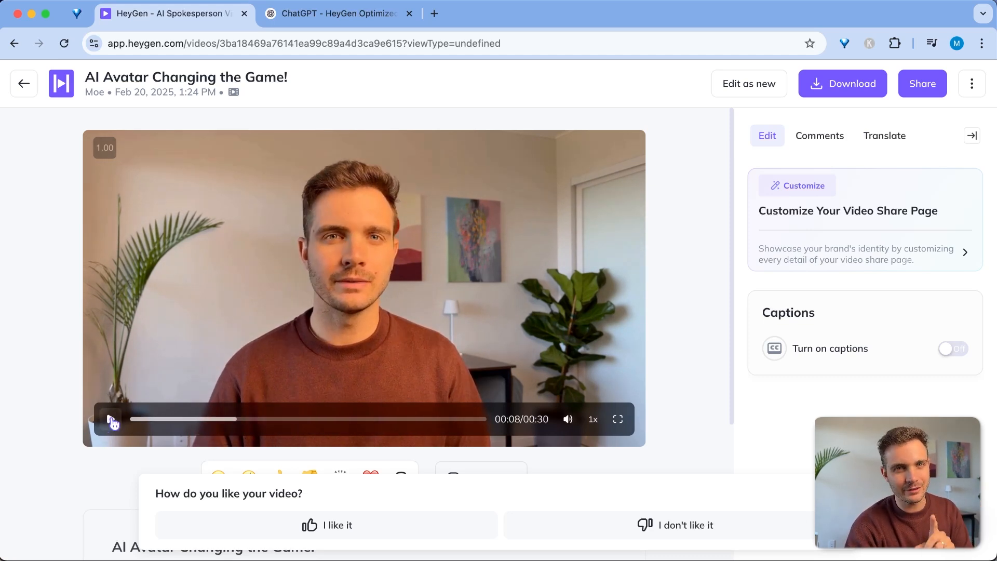
left_click(111, 420)
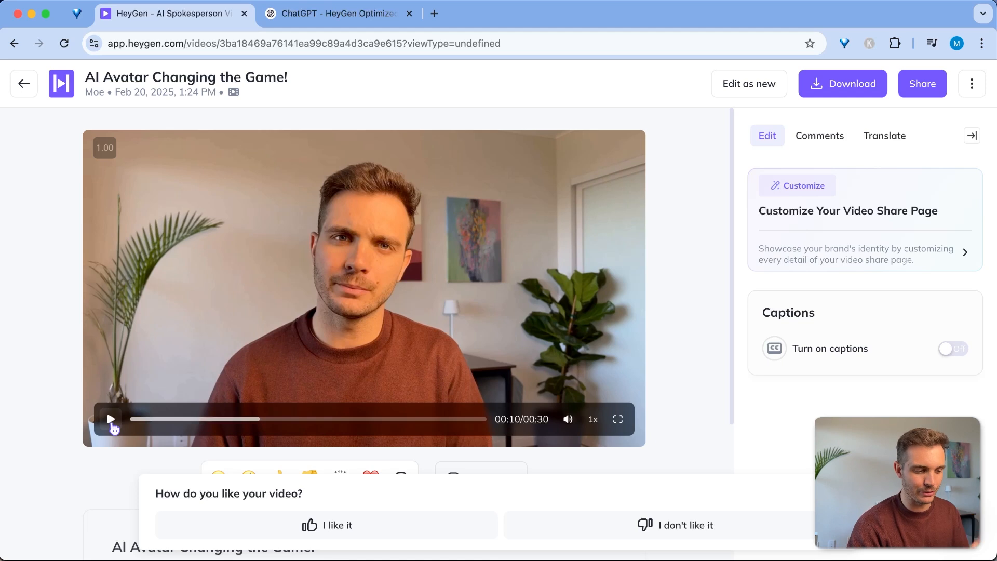
left_click(111, 420)
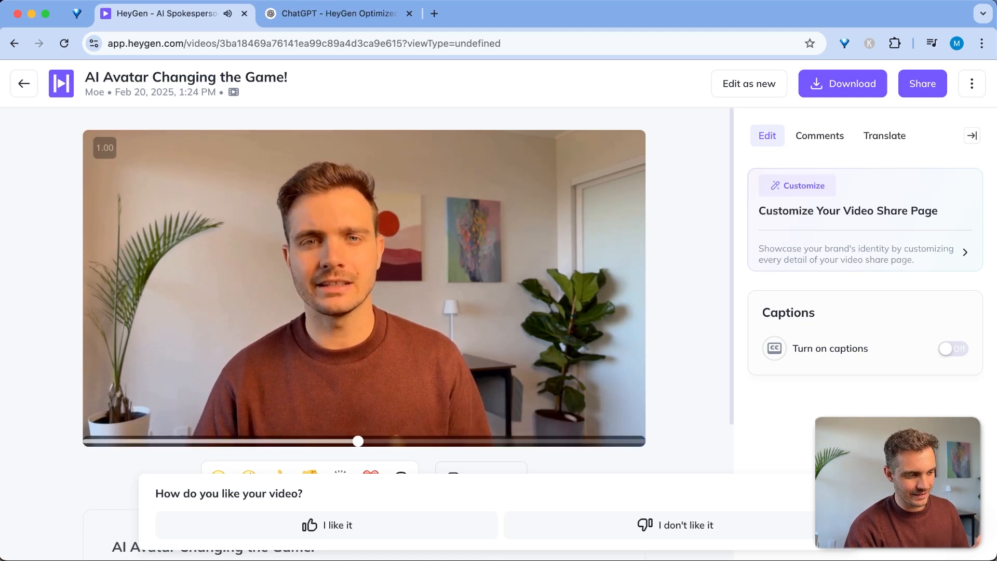
left_click(111, 420)
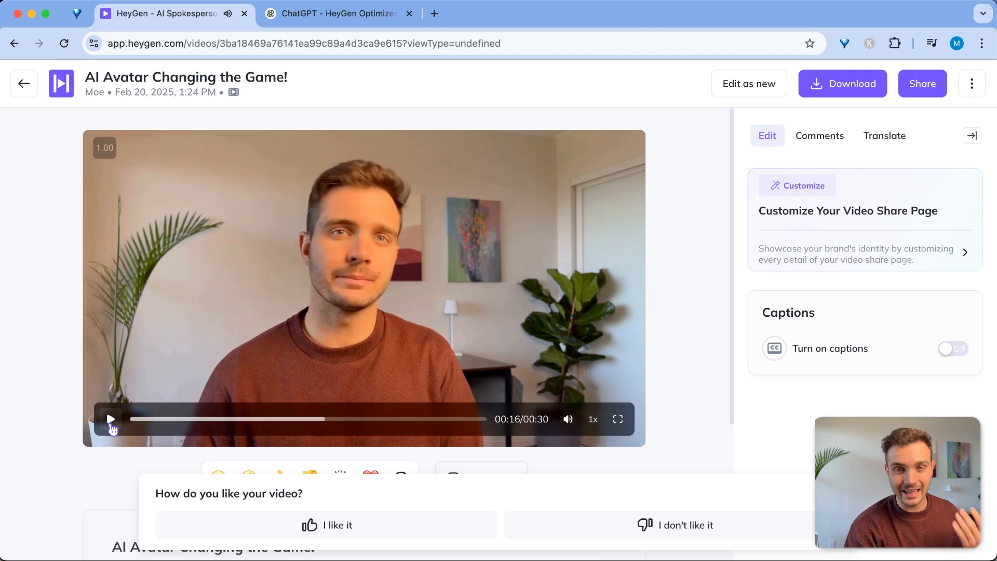